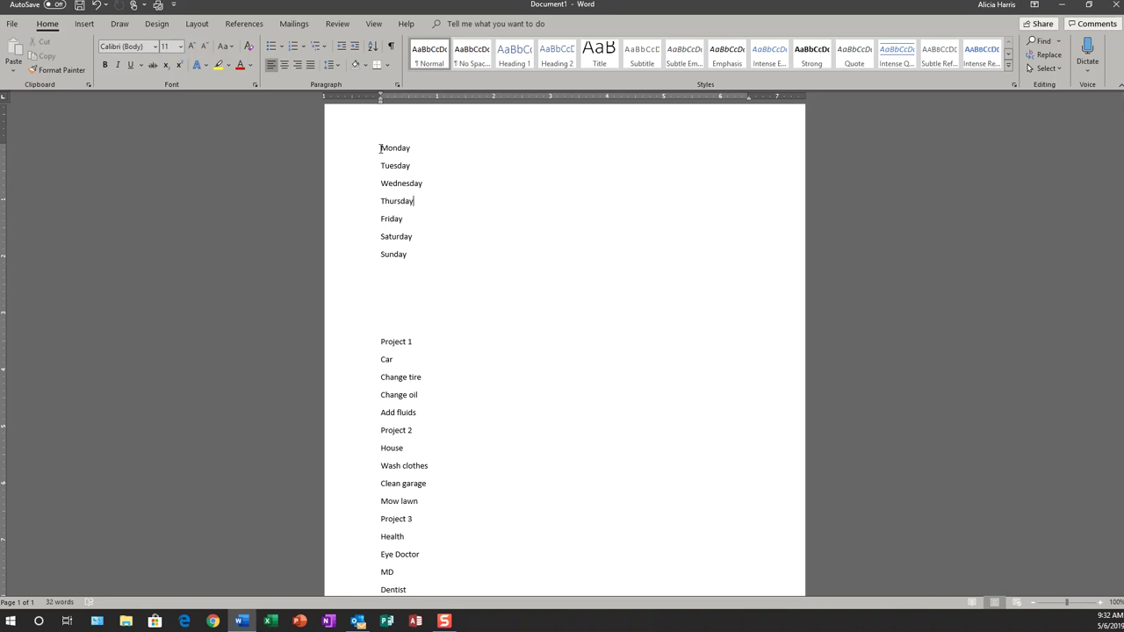
- Highlight the seven weekday lines, from Monday down to Sunday
{"action": "left_click_drag", "start_coordinate": [380, 149], "coordinate": [416, 250]}
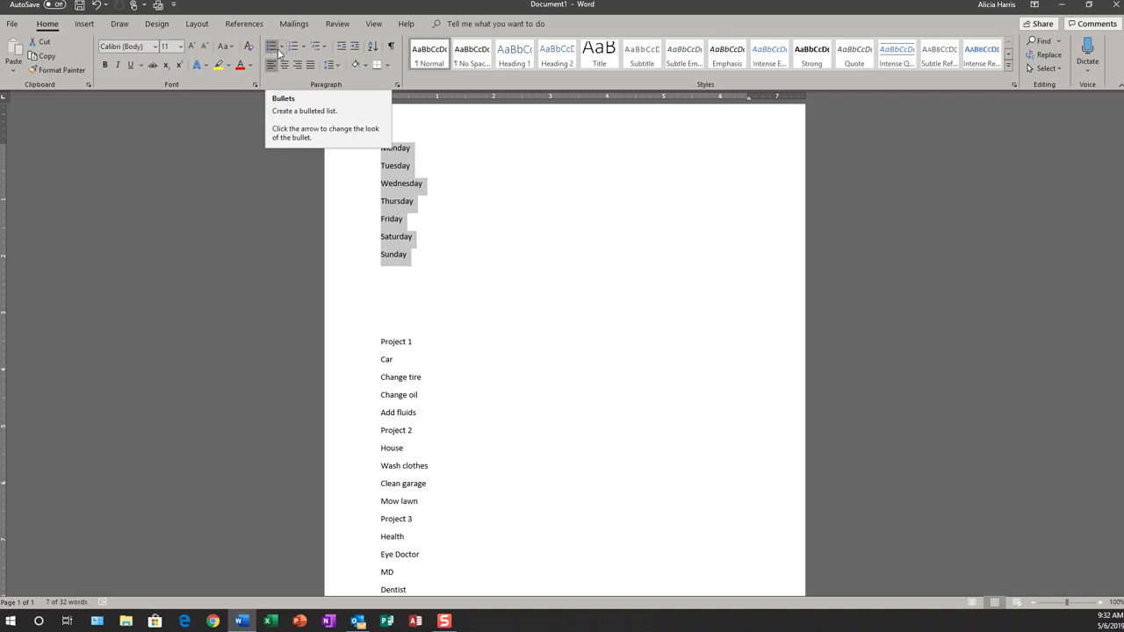
- Try square bullets on the weekdays, then settle on round bullets for all seven days
{"action": "left_click", "coordinate": [282, 46]}
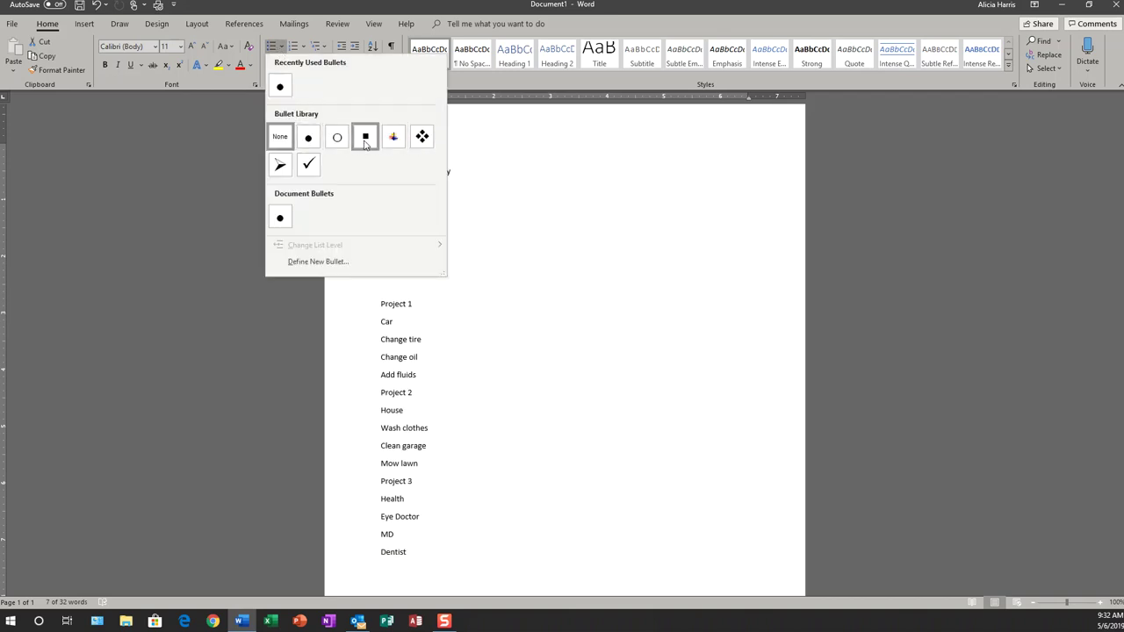
{"action": "left_click", "coordinate": [366, 138]}
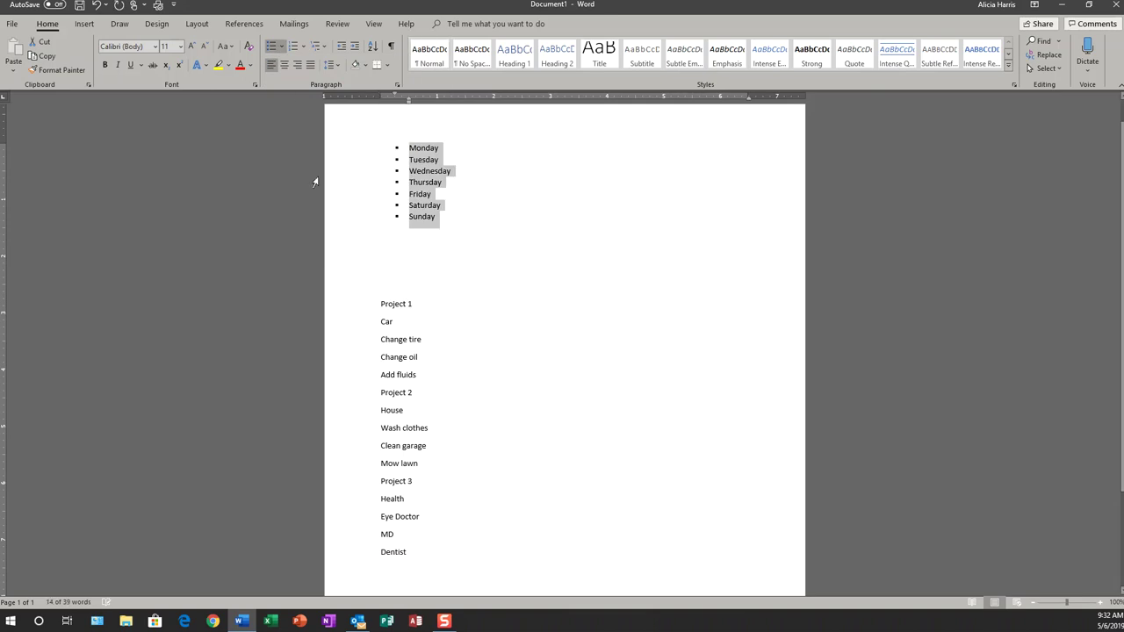
{"action": "left_click", "coordinate": [270, 51]}
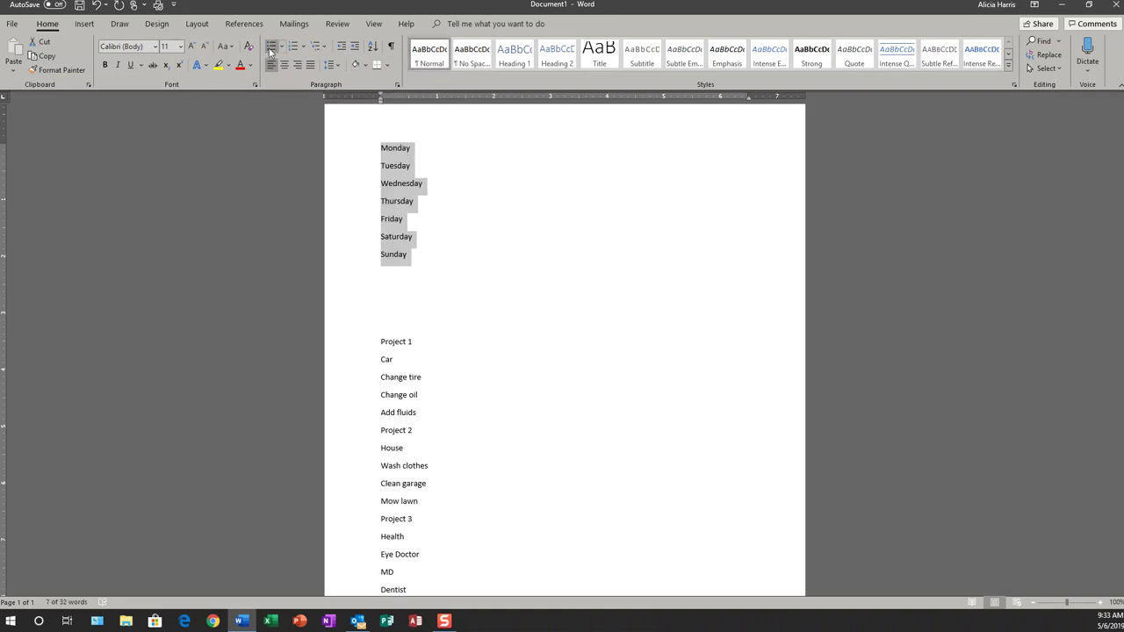
{"action": "left_click", "coordinate": [270, 51]}
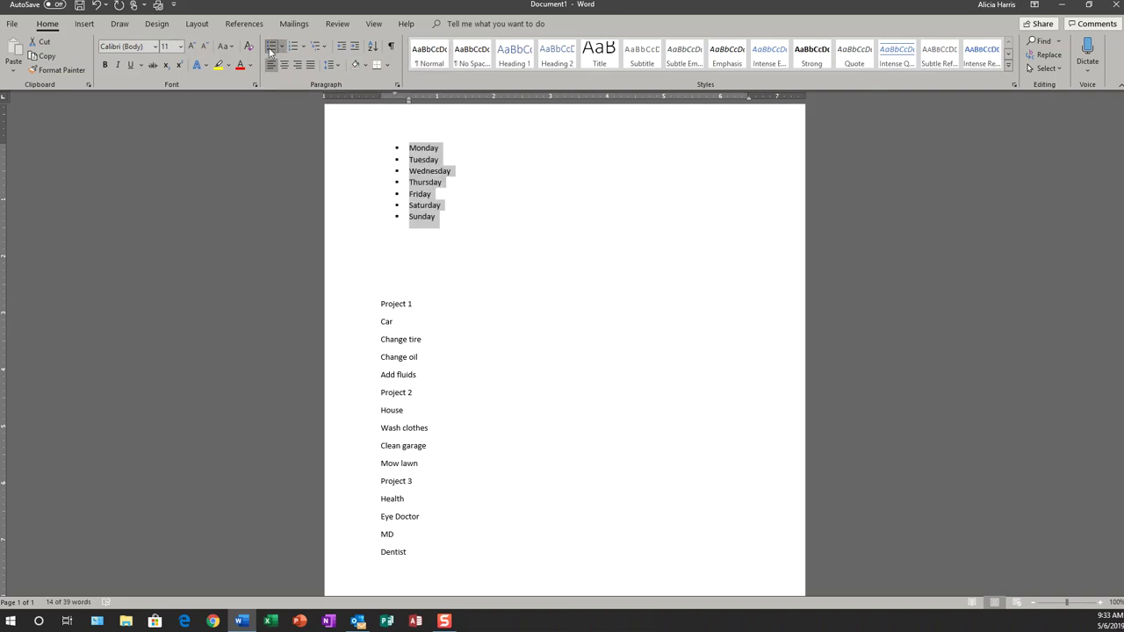
{"action": "left_click", "coordinate": [270, 51]}
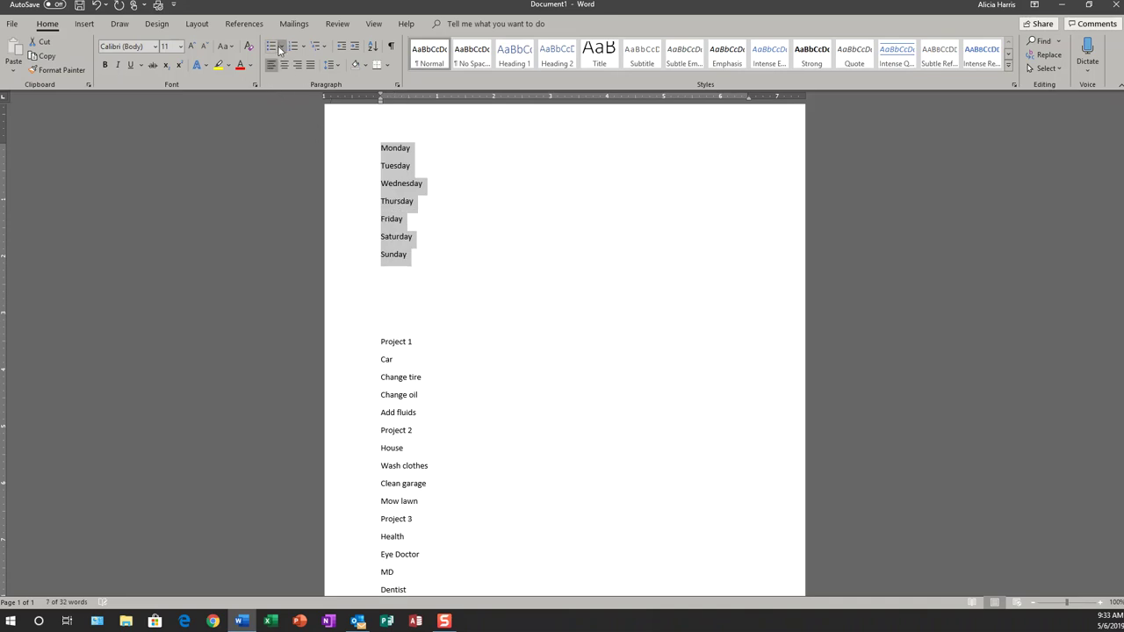
{"action": "left_click", "coordinate": [281, 51]}
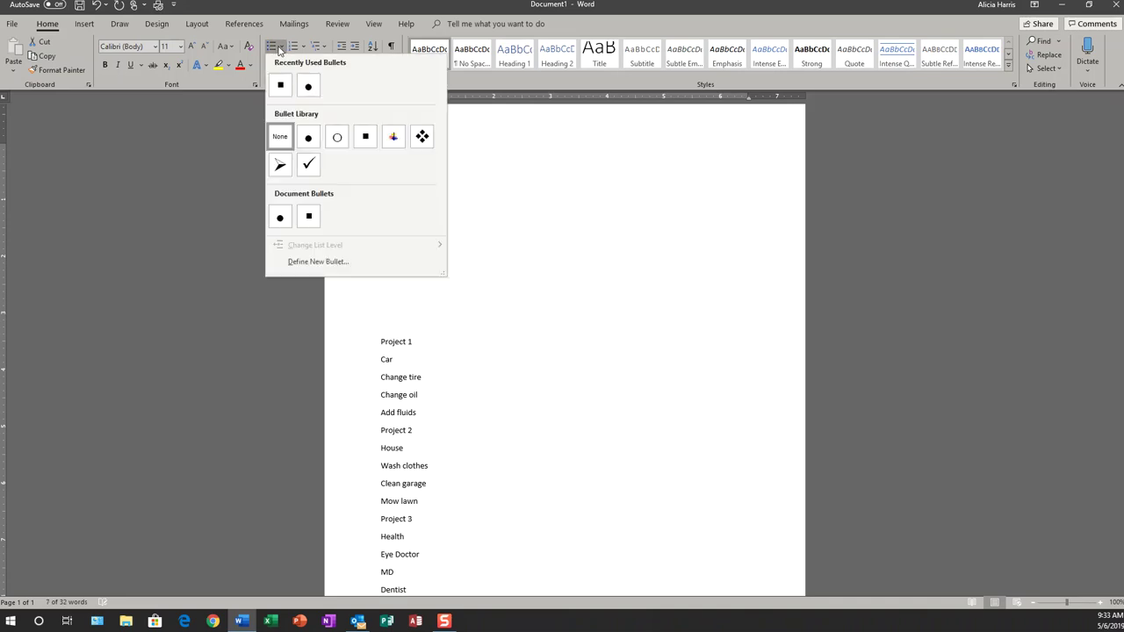
{"action": "left_click", "coordinate": [307, 87]}
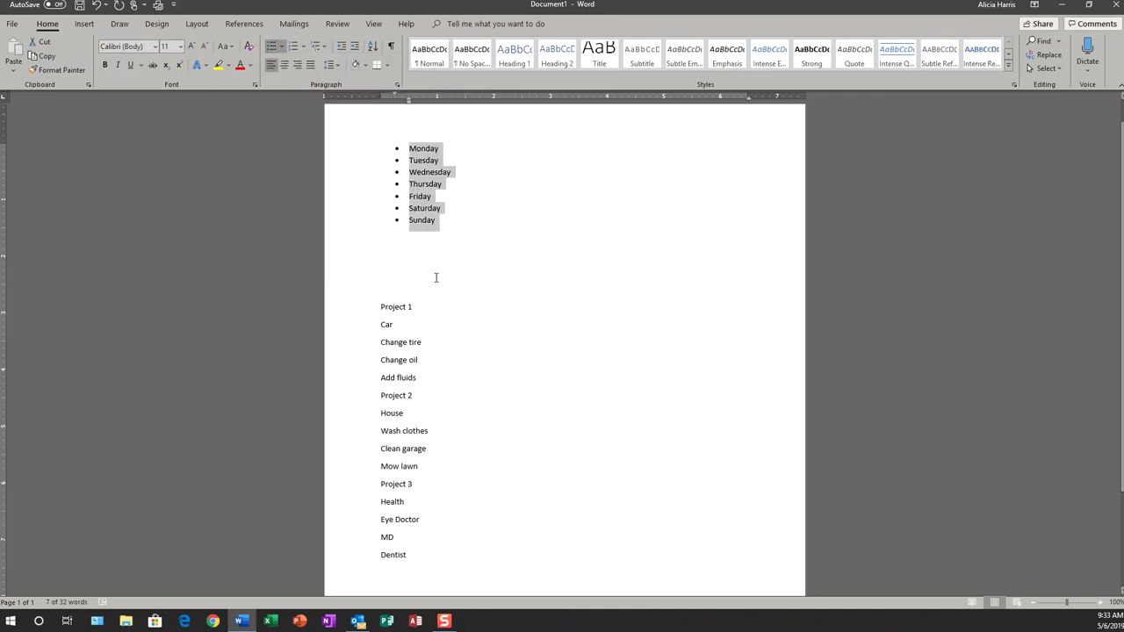
{"action": "left_click", "coordinate": [408, 252]}
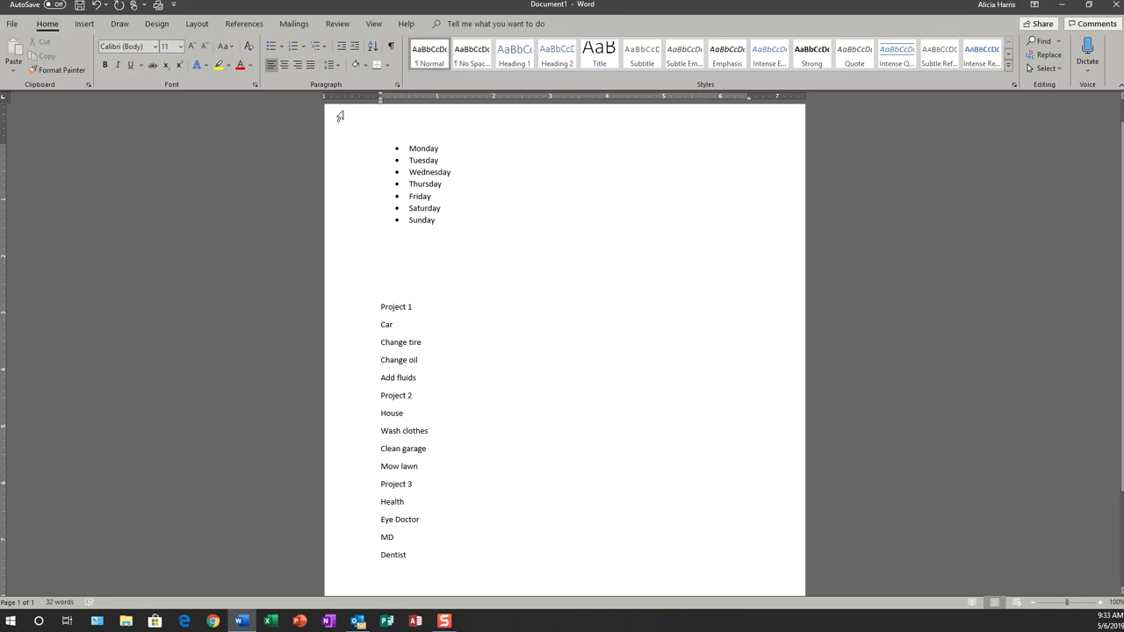
- Add a numbered list of Apple, Orange, Grapes and plum, removing the extra blank line
{"action": "left_click", "coordinate": [292, 53]}
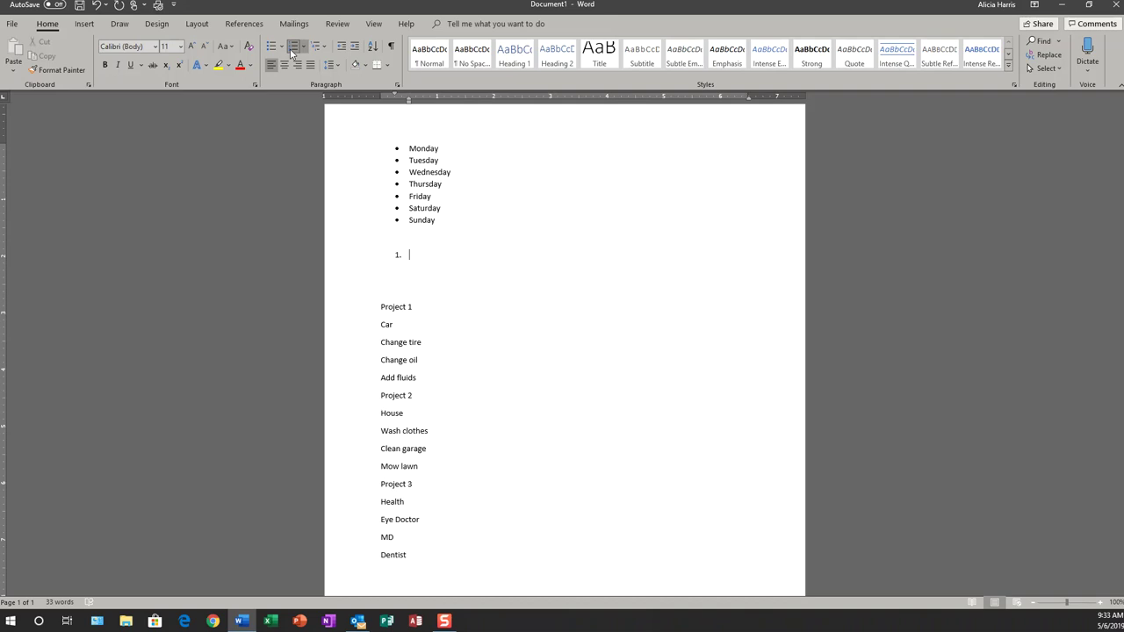
{"action": "type", "text": "Apple"}
{"action": "key", "text": "Return"}
{"action": "type", "text": "Orange"}
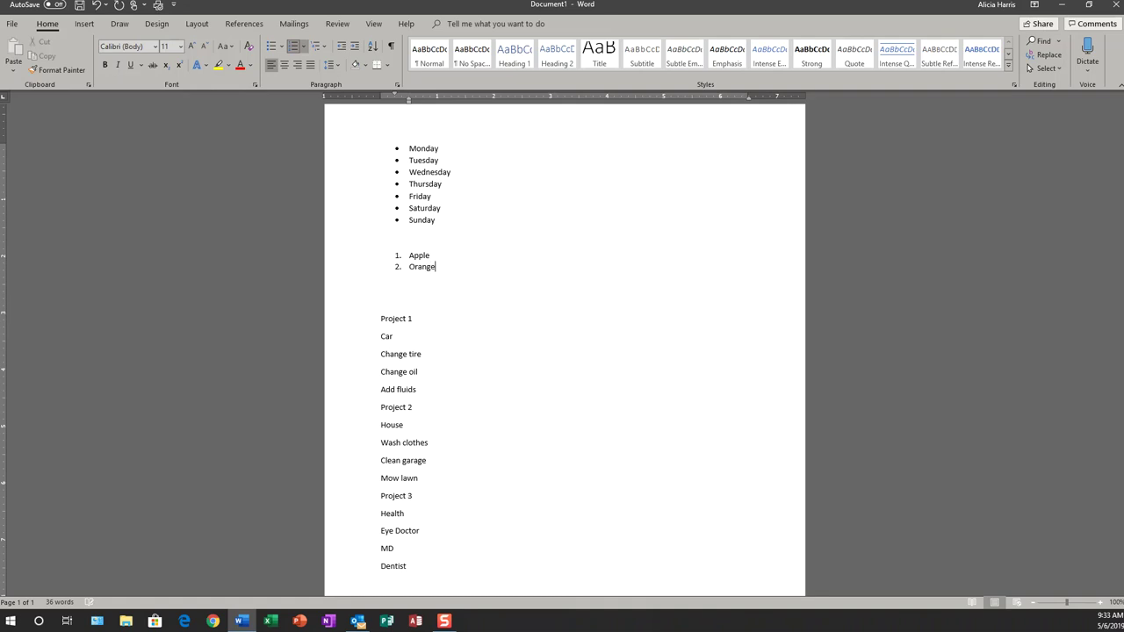
{"action": "key", "text": "Return"}
{"action": "type", "text": "Grapes"}
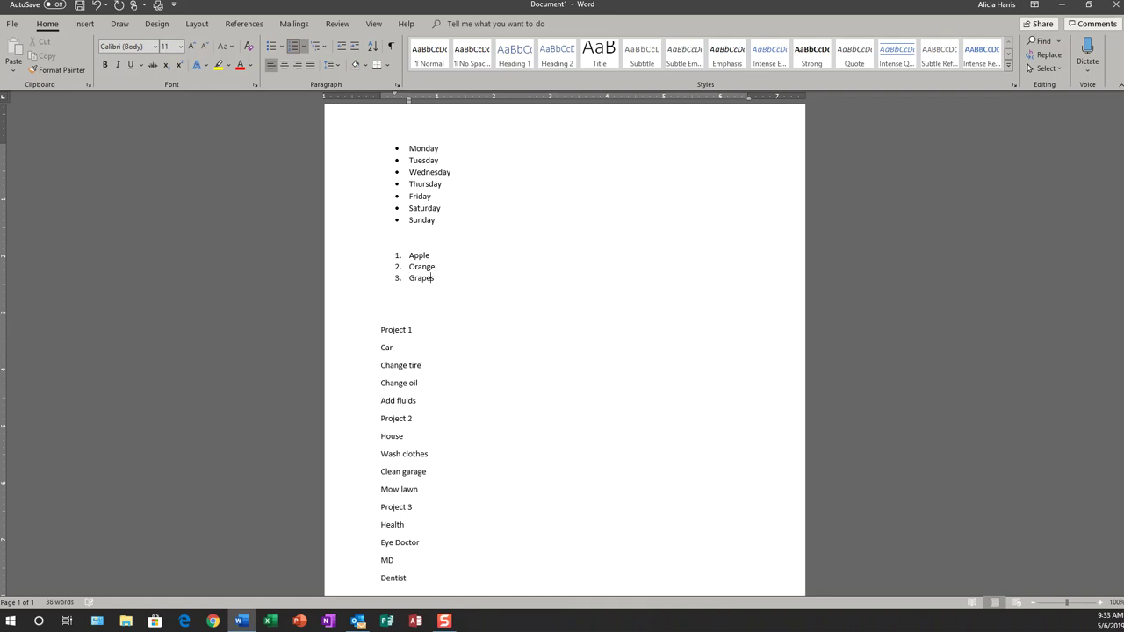
{"action": "key", "text": "Return"}
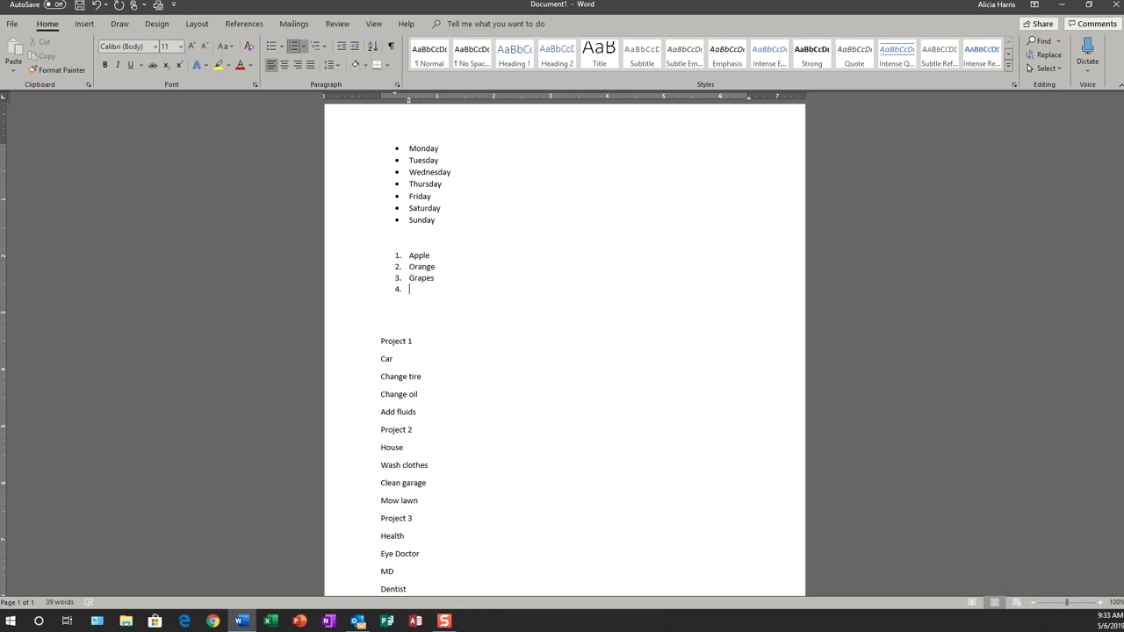
{"action": "type", "text": "plum"}
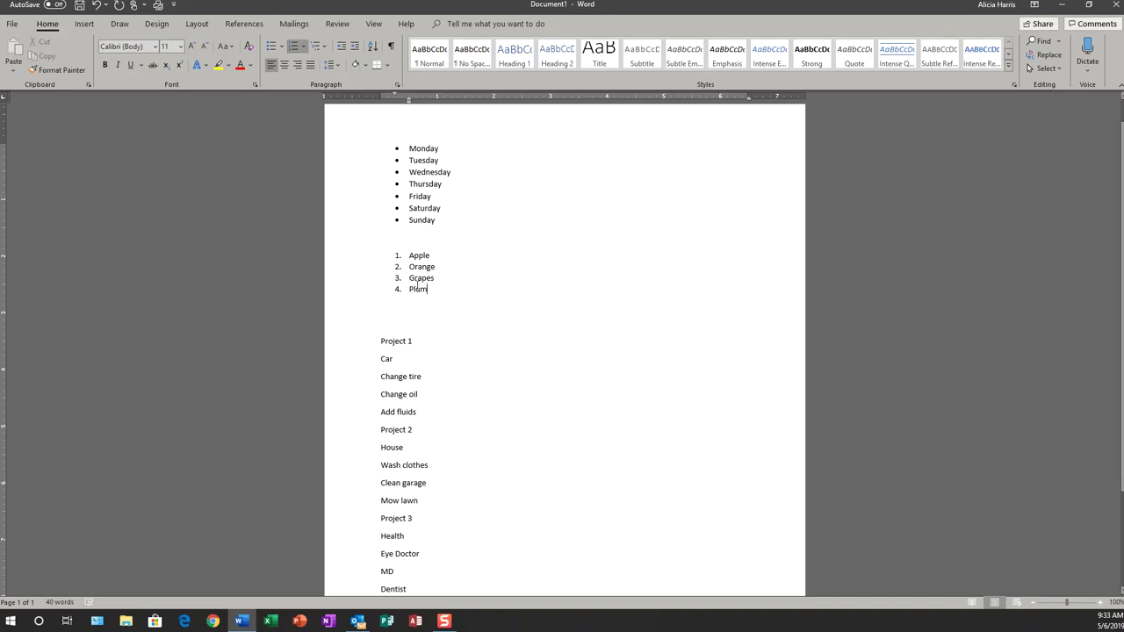
{"action": "left_click", "coordinate": [408, 314]}
{"action": "key", "text": "BackSpace"}
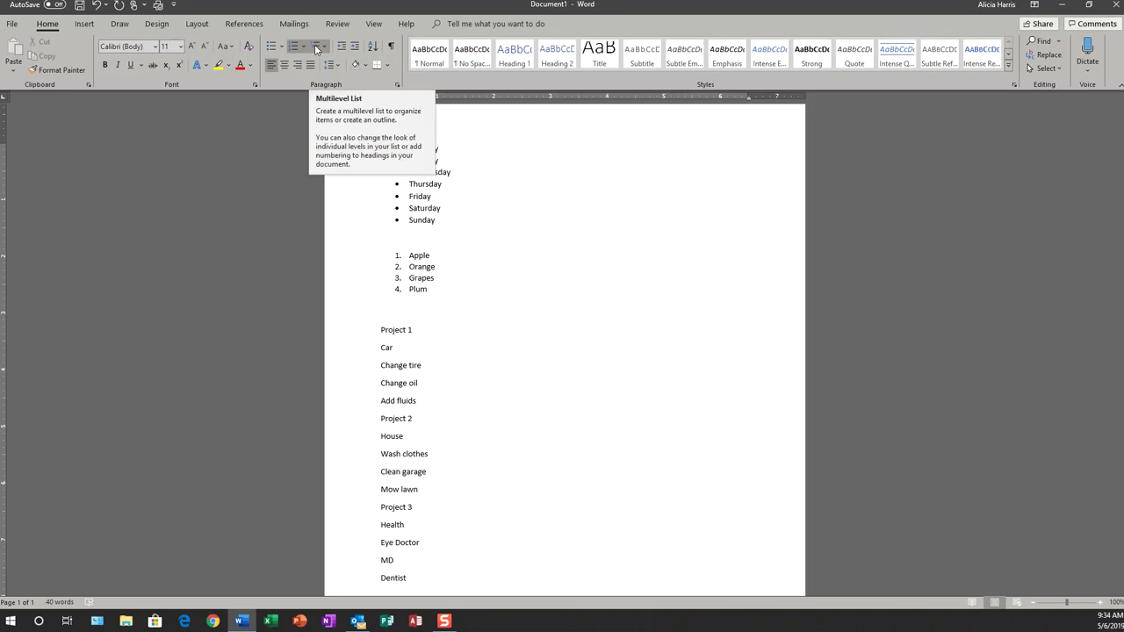
- Apply the '1 Heading 1 / 1.1 Heading 2' multilevel list to the Project 1 through Dentist lines
{"action": "scroll", "coordinate": [429, 320], "scroll_direction": "down", "scroll_amount": 1}
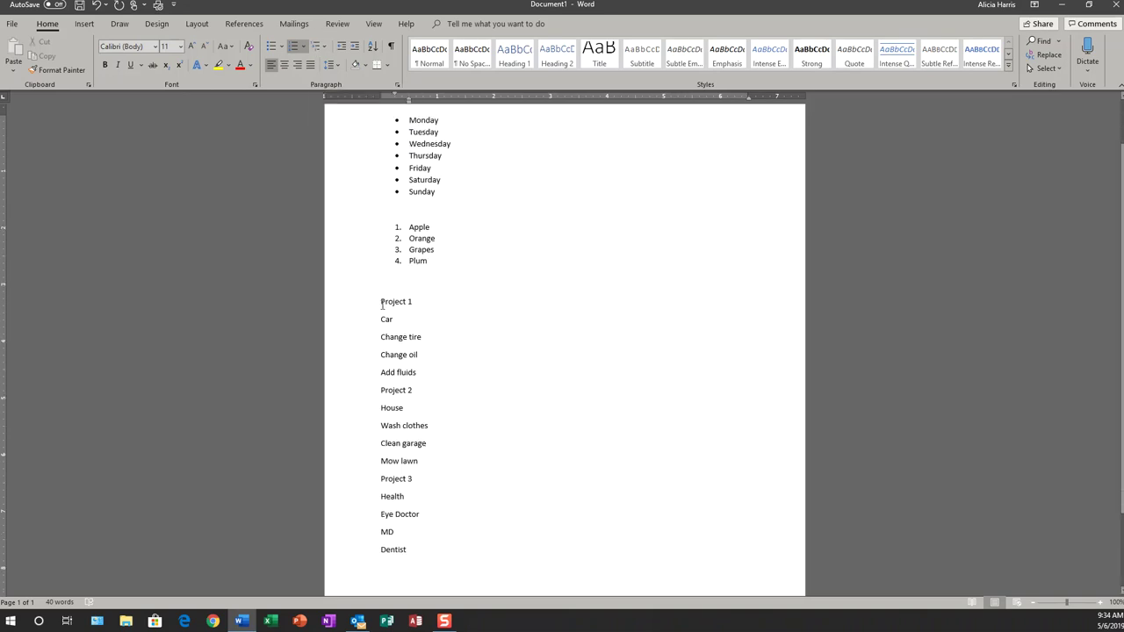
{"action": "left_click_drag", "start_coordinate": [381, 301], "coordinate": [429, 547]}
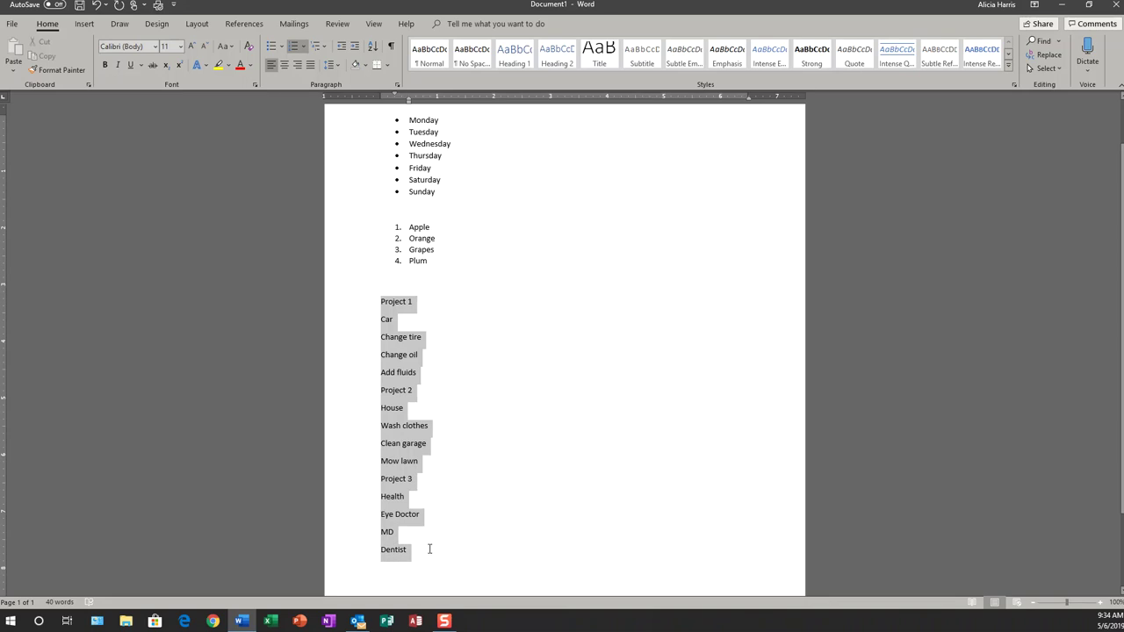
{"action": "left_click", "coordinate": [322, 47]}
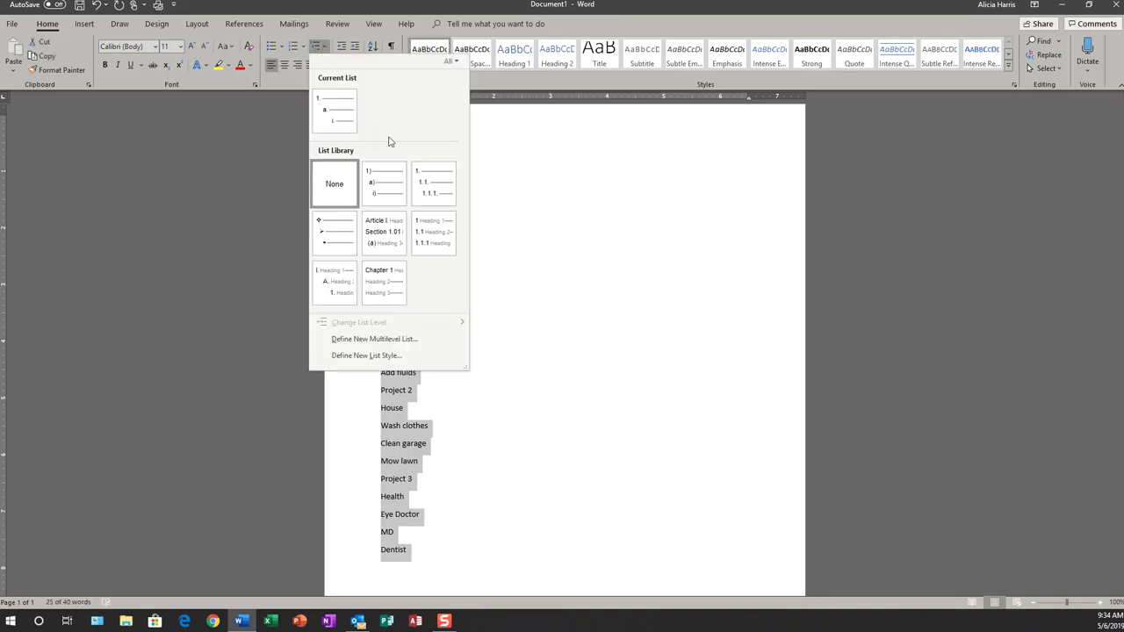
{"action": "mouse_move", "coordinate": [442, 198]}
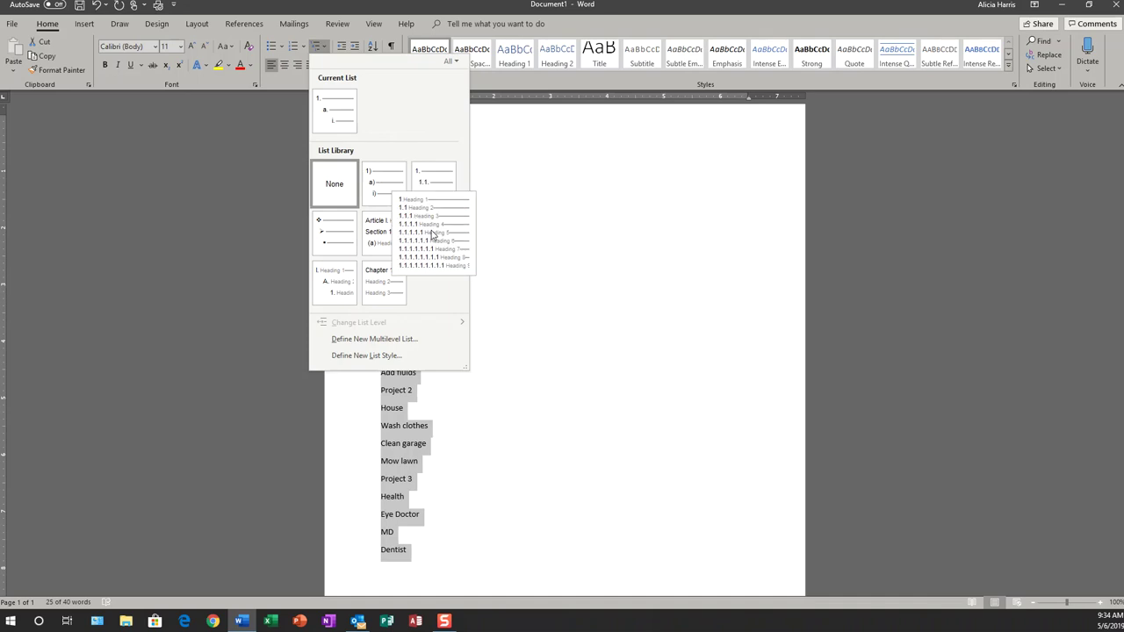
{"action": "left_click", "coordinate": [432, 233]}
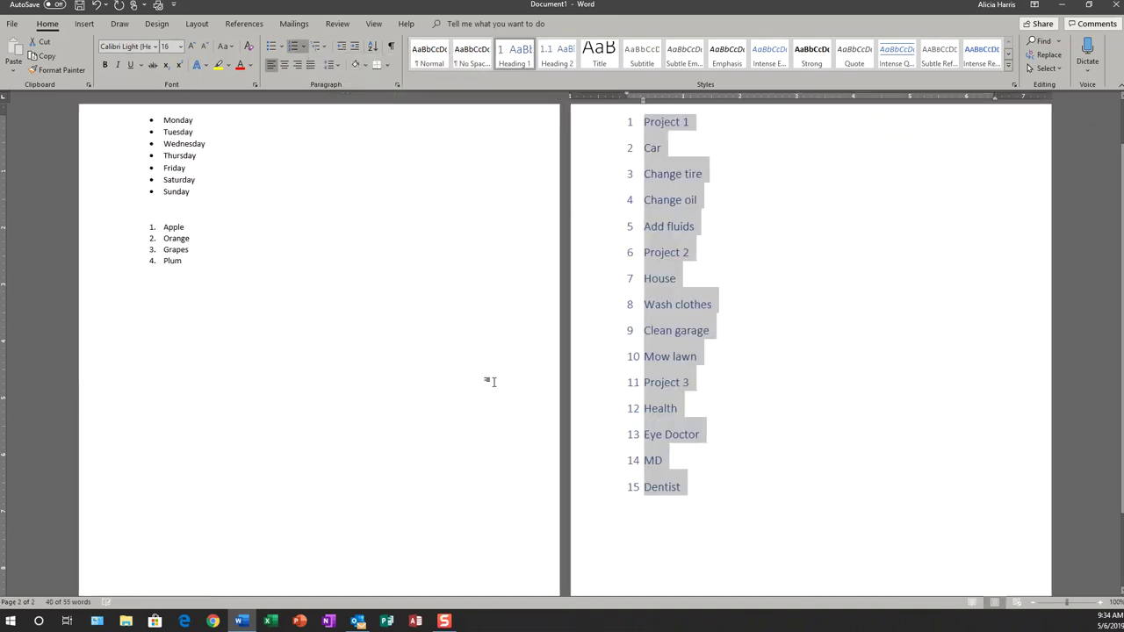
{"action": "scroll", "coordinate": [685, 243], "scroll_direction": "up", "scroll_amount": 1}
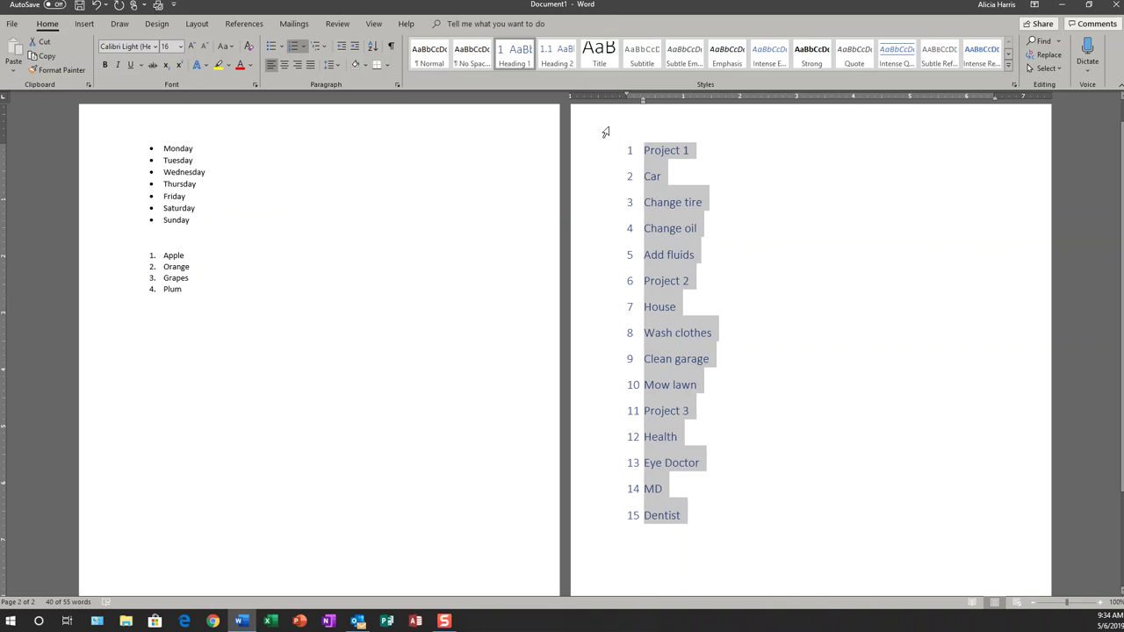
{"action": "left_click", "coordinate": [647, 179]}
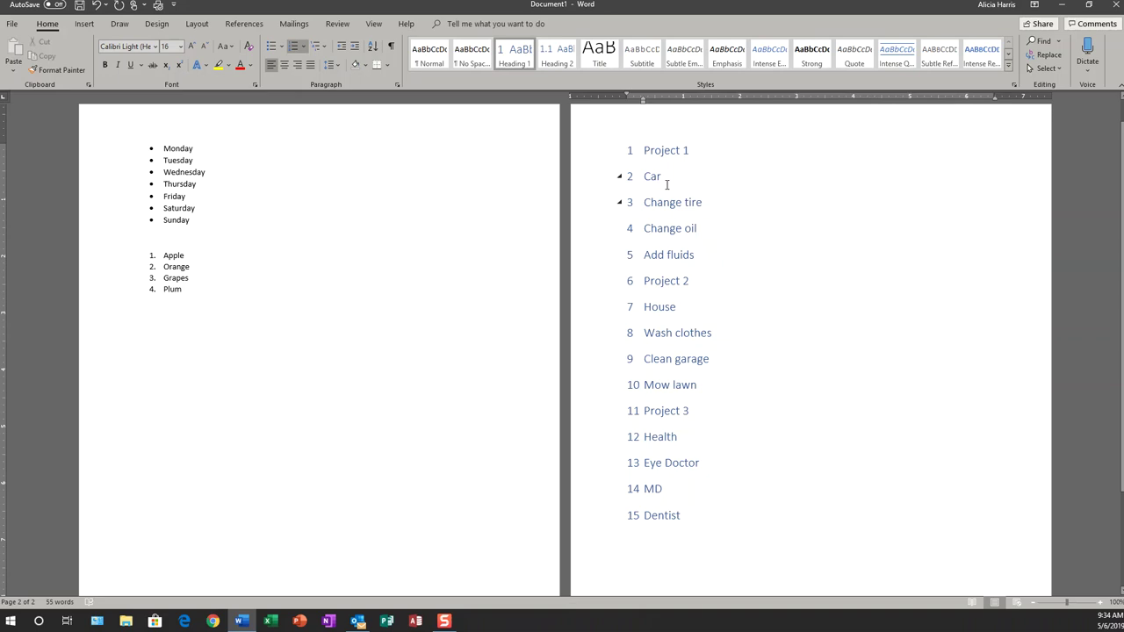
- Demote Car to 1.1, and Change tire, Change oil and Add fluids to 1.1.1–1.1.3
{"action": "left_click", "coordinate": [355, 50]}
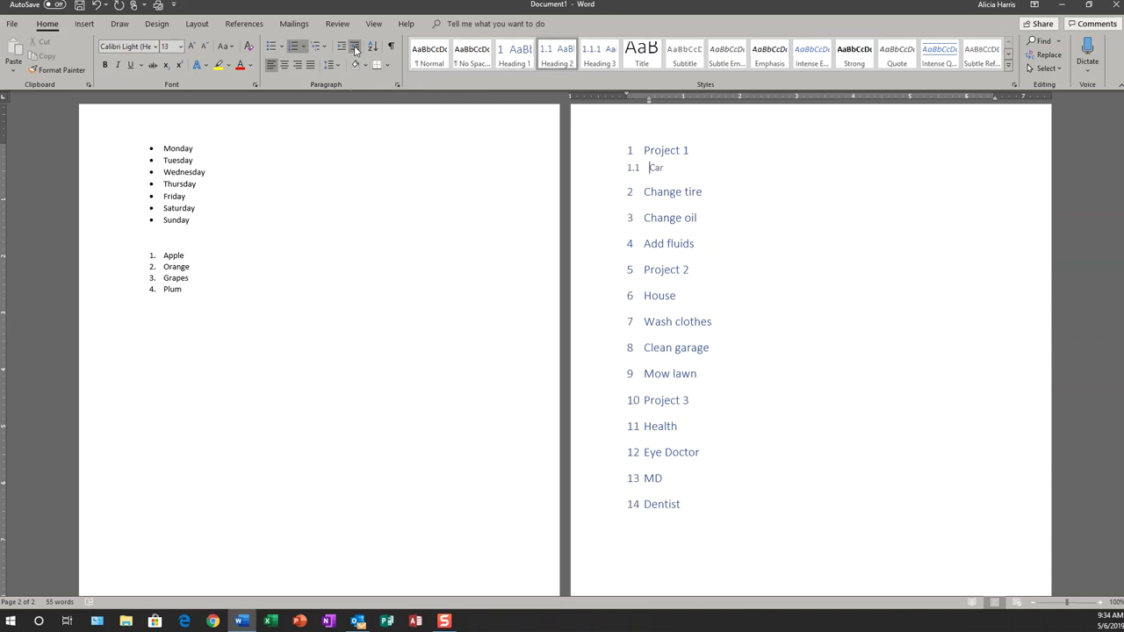
{"action": "left_click", "coordinate": [644, 193]}
{"action": "left_click", "coordinate": [356, 51]}
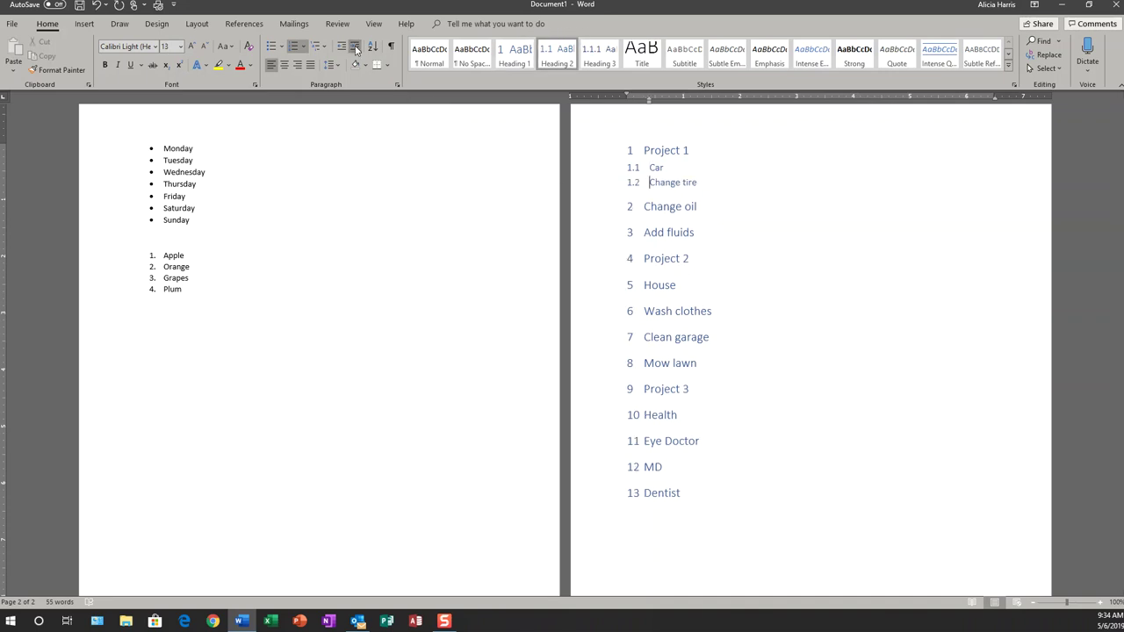
{"action": "left_click", "coordinate": [356, 50]}
{"action": "left_click", "coordinate": [643, 231]}
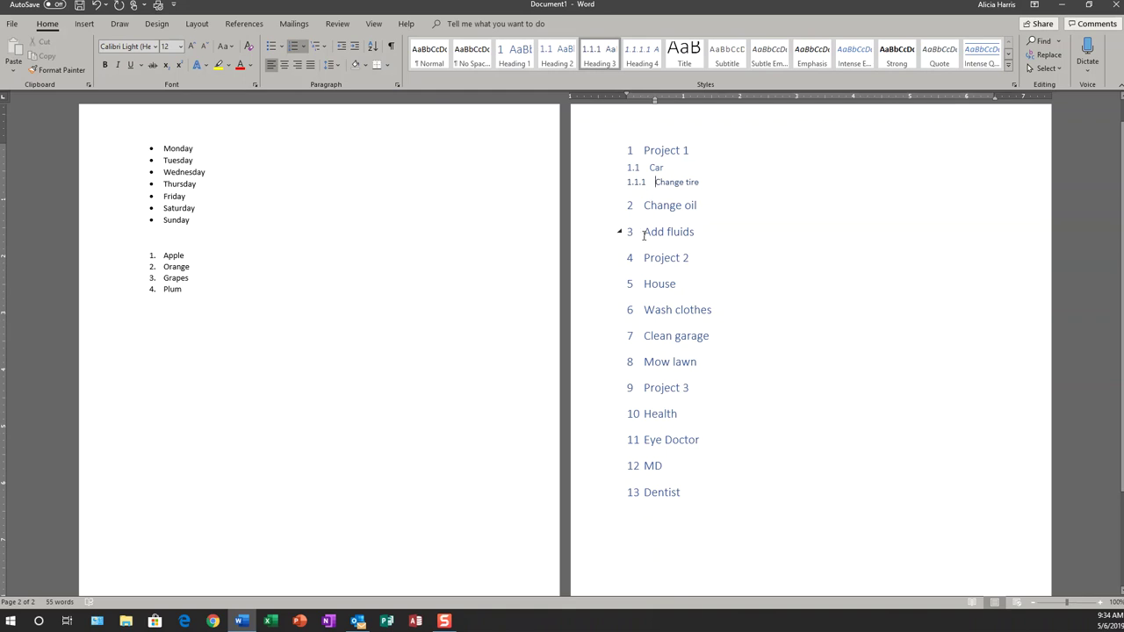
{"action": "left_click", "coordinate": [644, 206]}
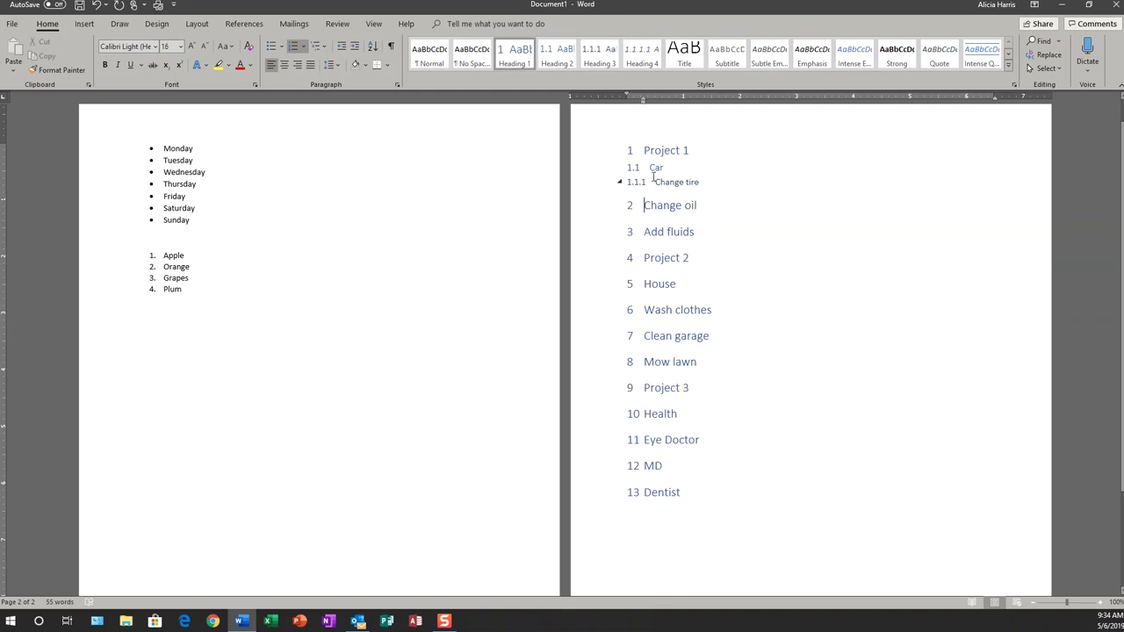
{"action": "left_click", "coordinate": [355, 49]}
{"action": "left_click", "coordinate": [355, 49]}
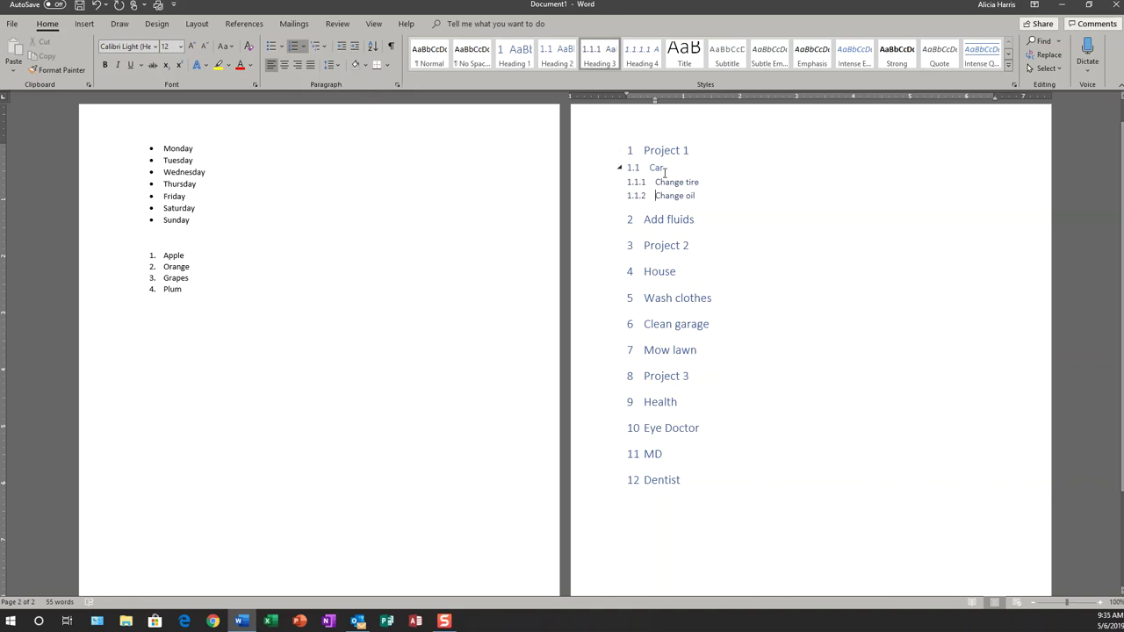
{"action": "left_click", "coordinate": [646, 219]}
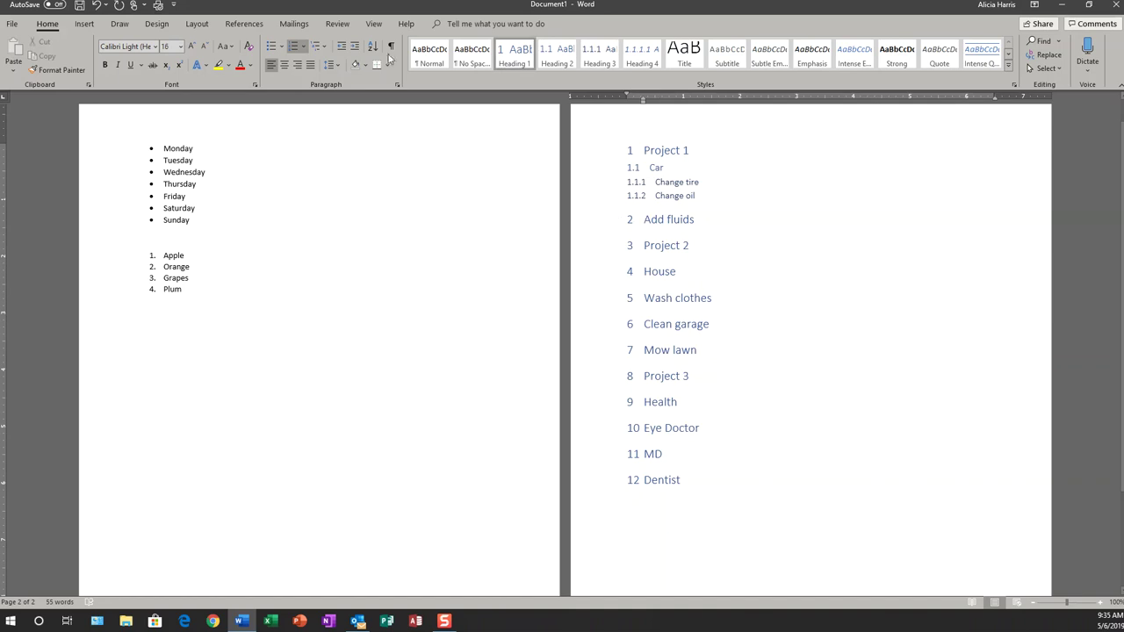
{"action": "left_click", "coordinate": [355, 46]}
{"action": "left_click", "coordinate": [355, 46]}
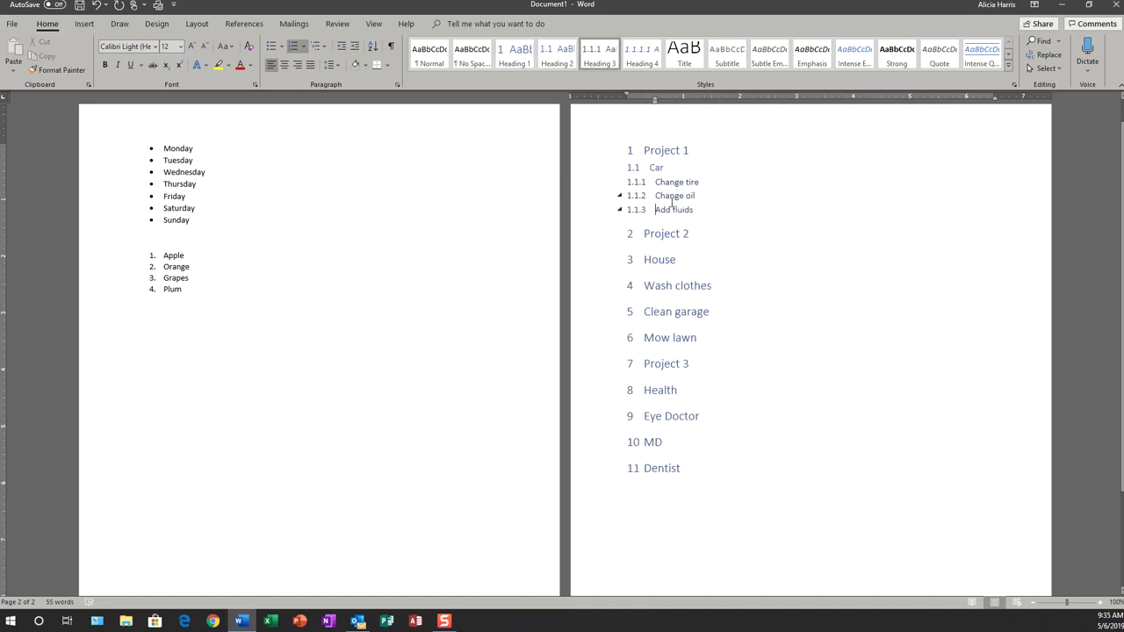
- Nest House under Project 2, with Wash clothes, Clean garage and Mow lawn under House
{"action": "left_click", "coordinate": [644, 260]}
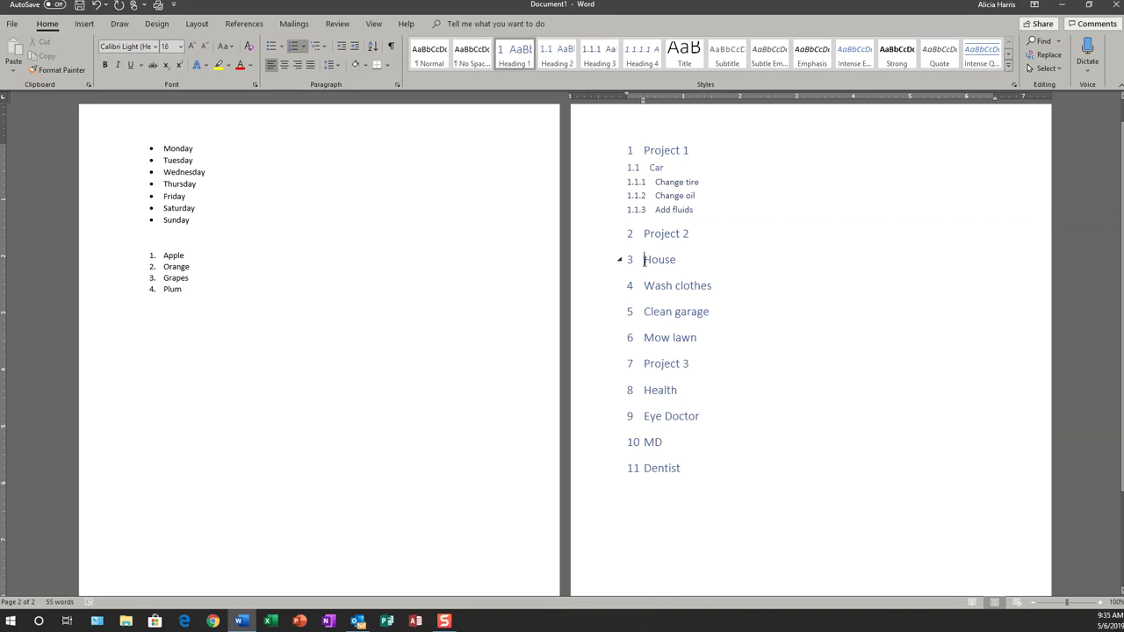
{"action": "key", "text": "Tab"}
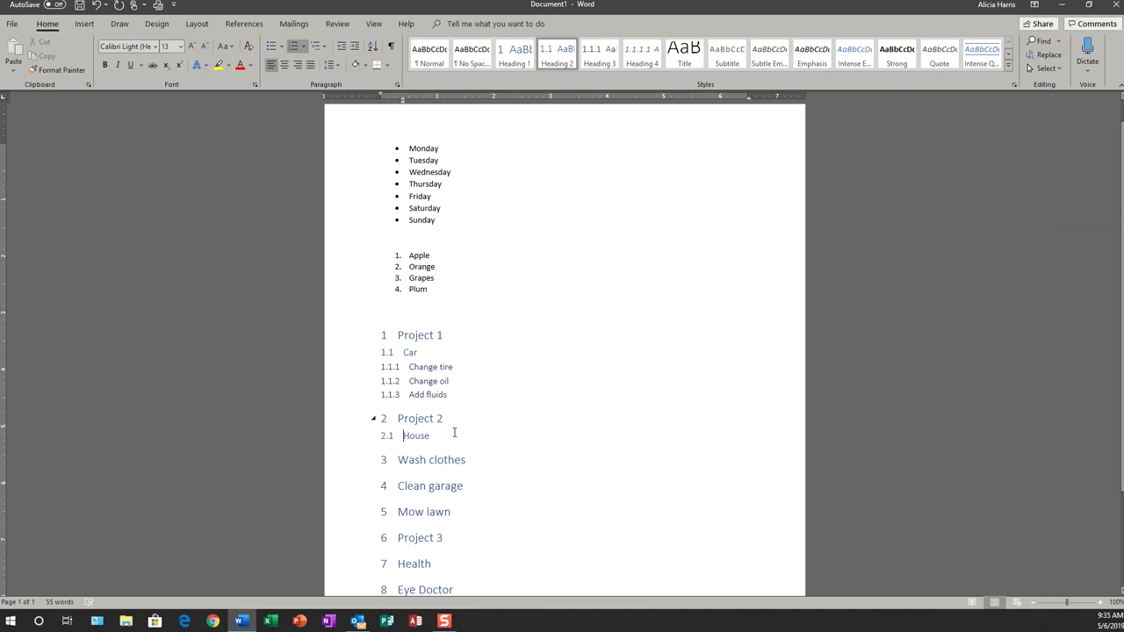
{"action": "left_click", "coordinate": [400, 460]}
{"action": "key", "text": "Tab"}
{"action": "key", "text": "Tab"}
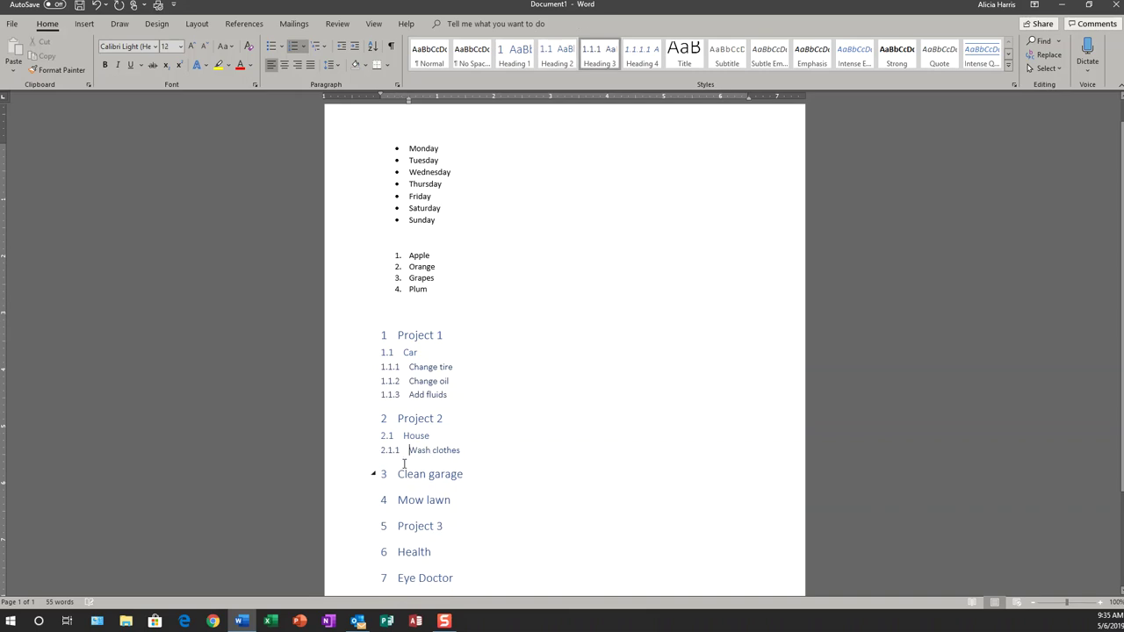
{"action": "left_click", "coordinate": [396, 474]}
{"action": "key", "text": "Tab"}
{"action": "key", "text": "Tab"}
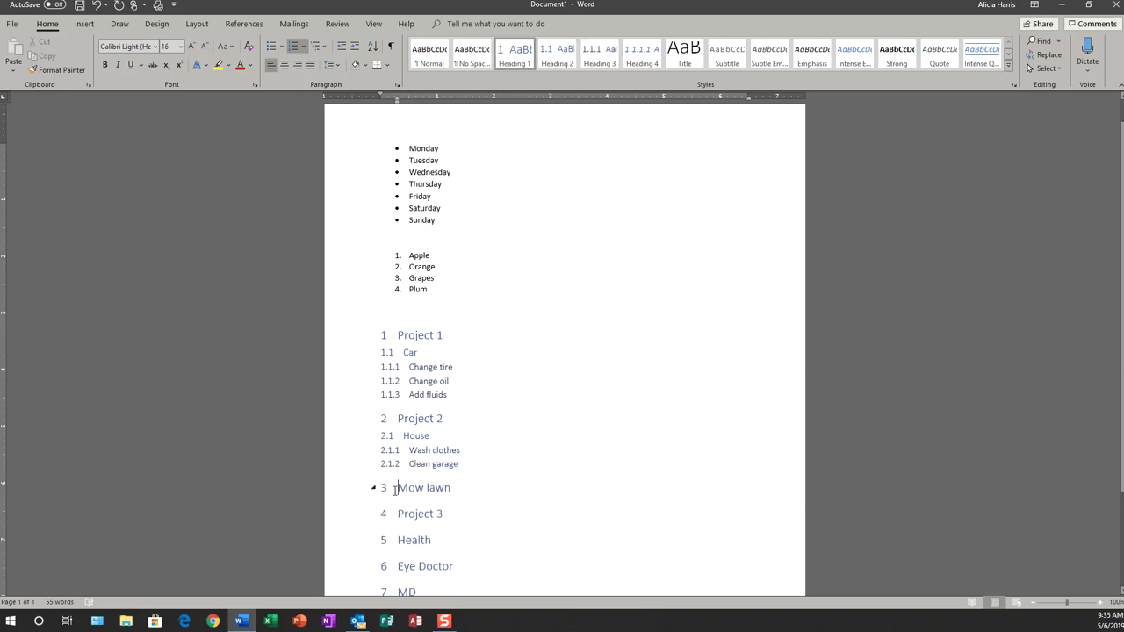
{"action": "key", "text": "Tab"}
{"action": "key", "text": "Tab"}
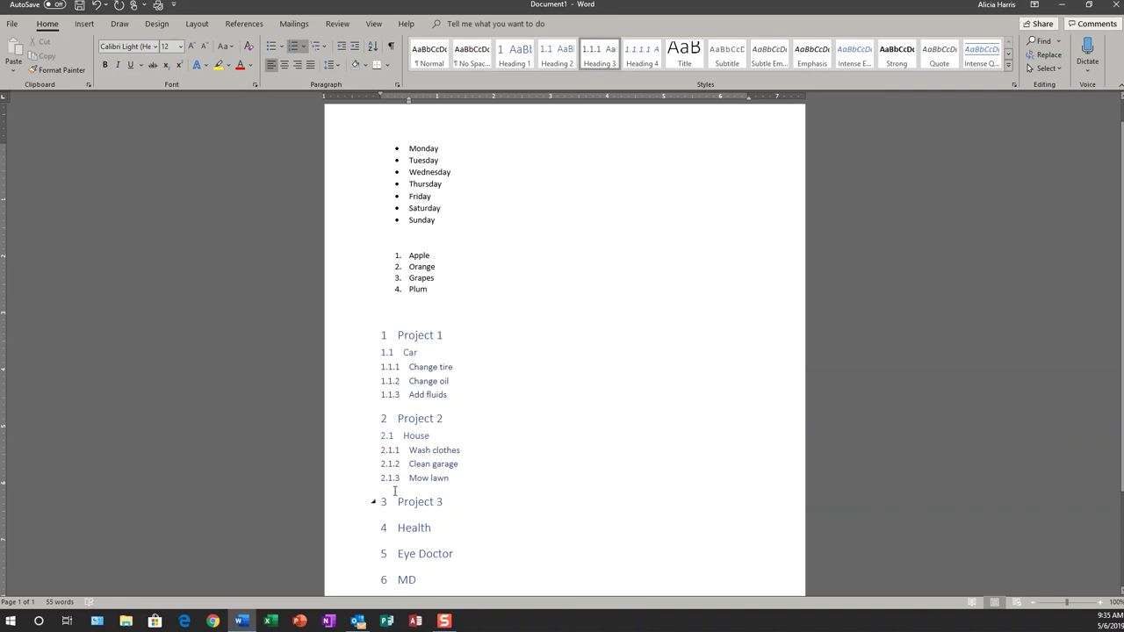
- Nest Health under Project 3, with Eye Doctor, MD and Dentist as its third-level tasks
{"action": "scroll", "coordinate": [397, 488], "scroll_direction": "down", "scroll_amount": 1}
{"action": "left_click", "coordinate": [398, 501]}
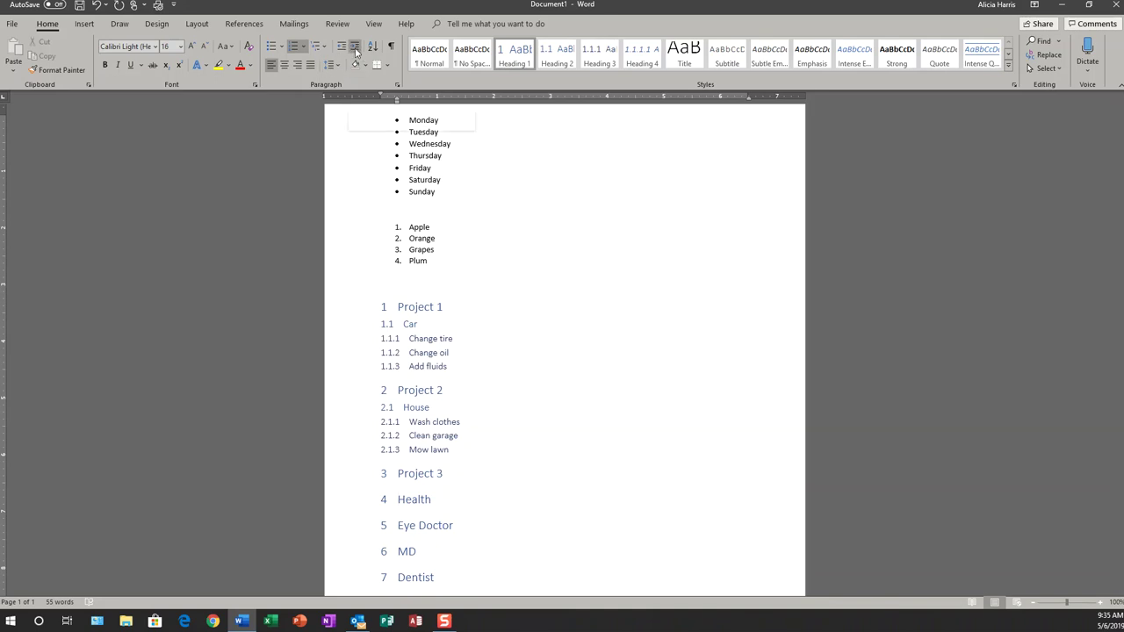
{"action": "left_click", "coordinate": [355, 50]}
{"action": "left_click", "coordinate": [393, 515]}
{"action": "key", "text": "Tab"}
{"action": "key", "text": "Tab"}
{"action": "left_click", "coordinate": [395, 529]}
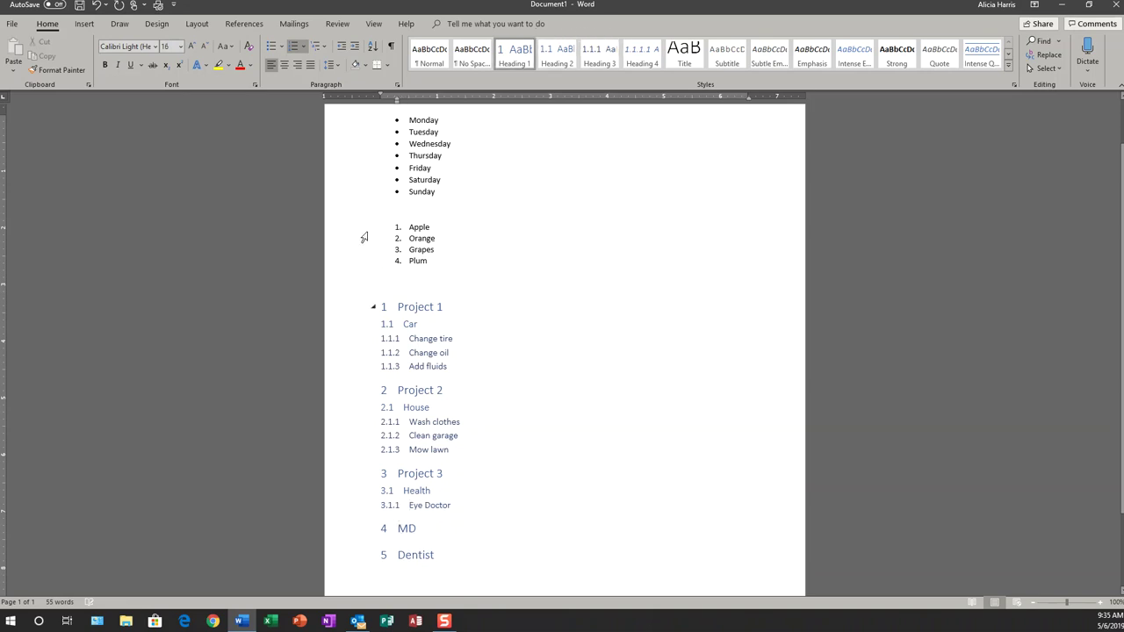
{"action": "left_click", "coordinate": [356, 48]}
{"action": "left_click", "coordinate": [356, 48]}
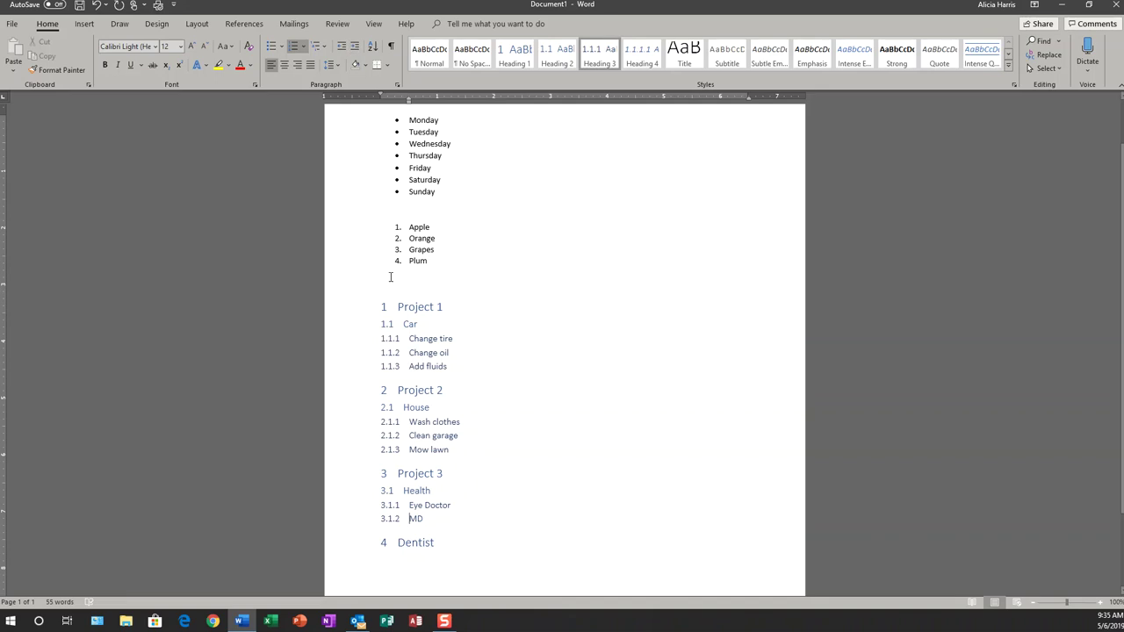
{"action": "left_click", "coordinate": [399, 542]}
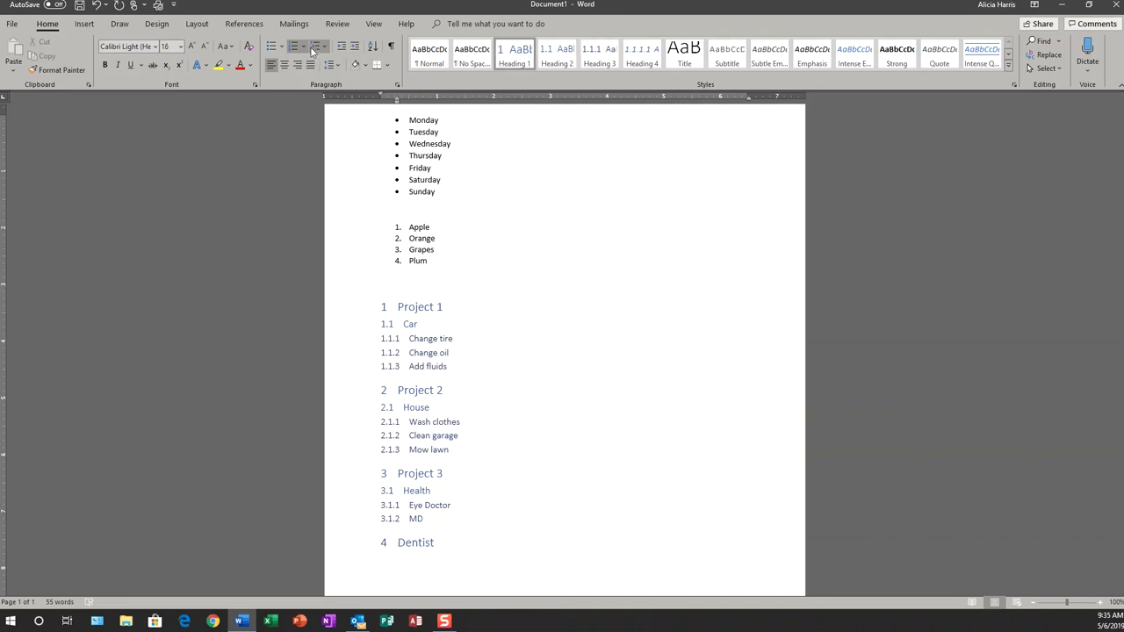
{"action": "left_click", "coordinate": [356, 47]}
{"action": "left_click", "coordinate": [356, 47]}
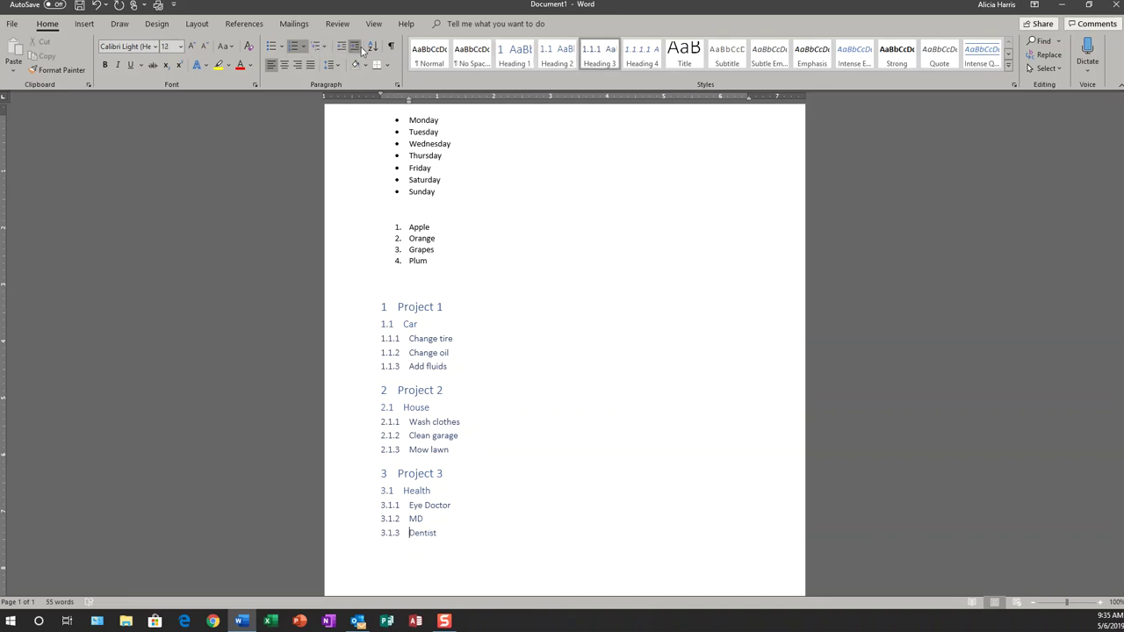
{"action": "left_click", "coordinate": [420, 306]}
{"action": "left_click", "coordinate": [408, 324]}
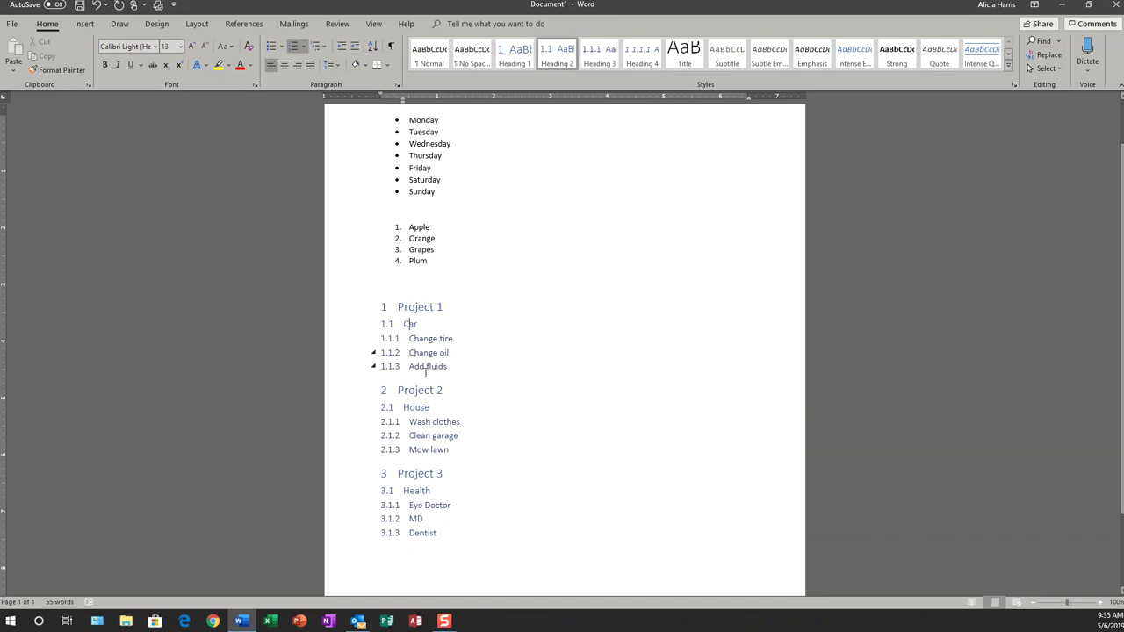
{"action": "left_click_drag", "start_coordinate": [411, 338], "coordinate": [421, 383]}
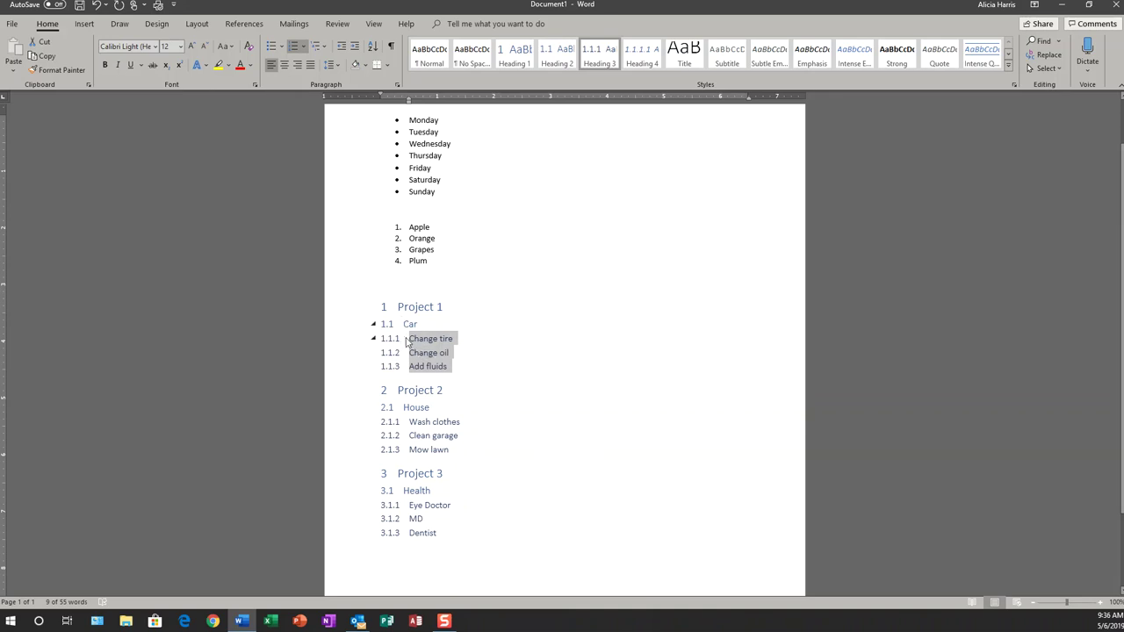
{"action": "left_click", "coordinate": [406, 341]}
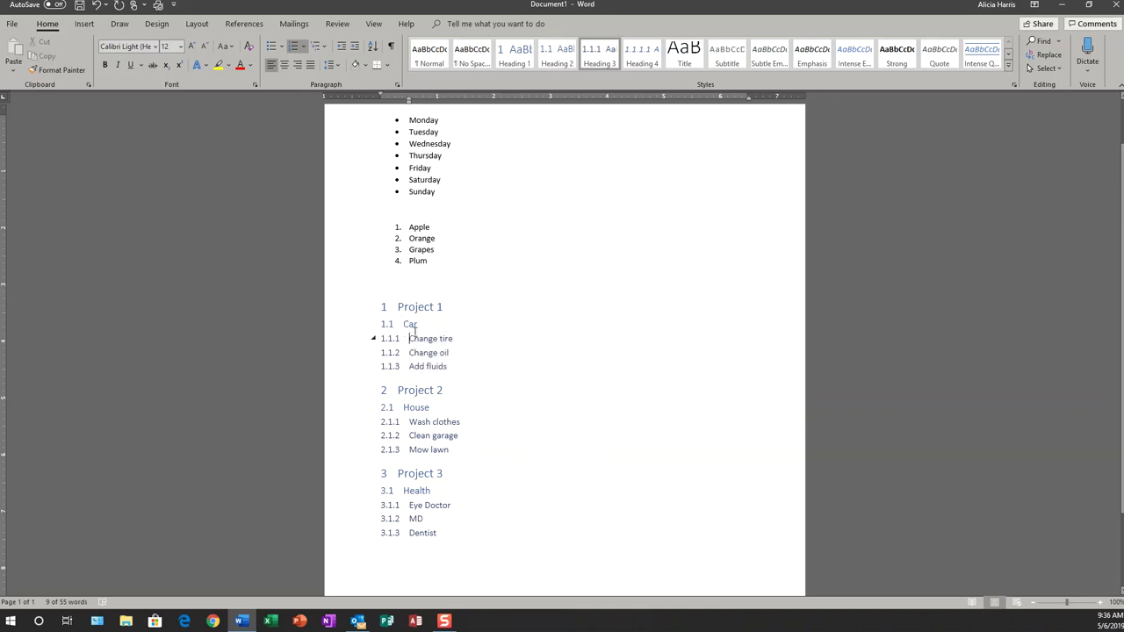
{"action": "left_click", "coordinate": [341, 48]}
{"action": "left_click", "coordinate": [342, 49]}
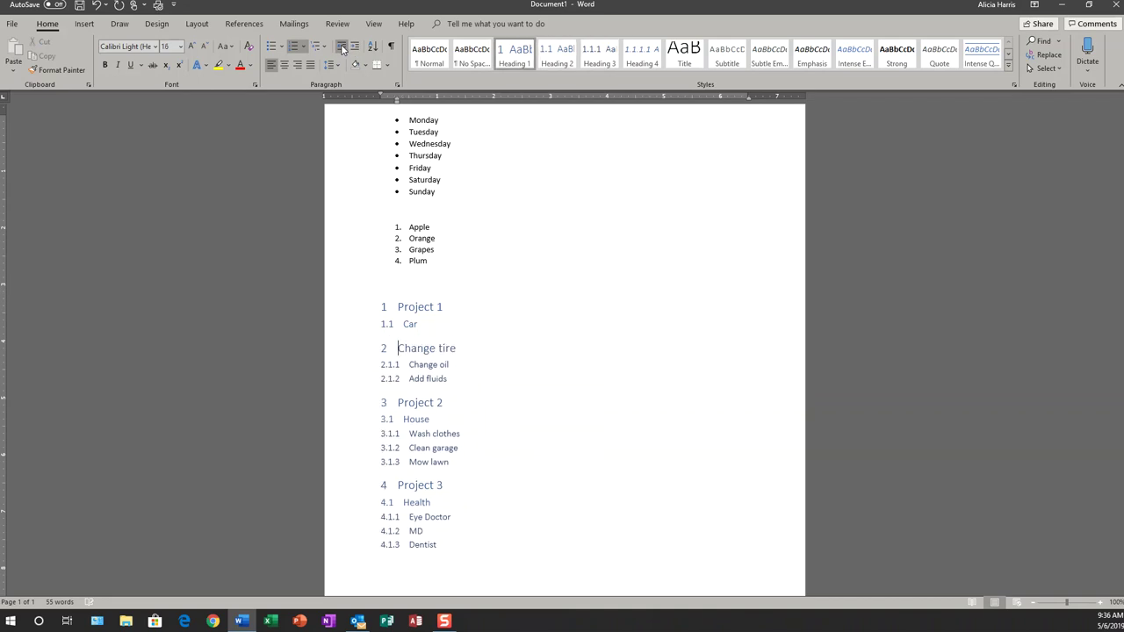
{"action": "left_click", "coordinate": [410, 364]}
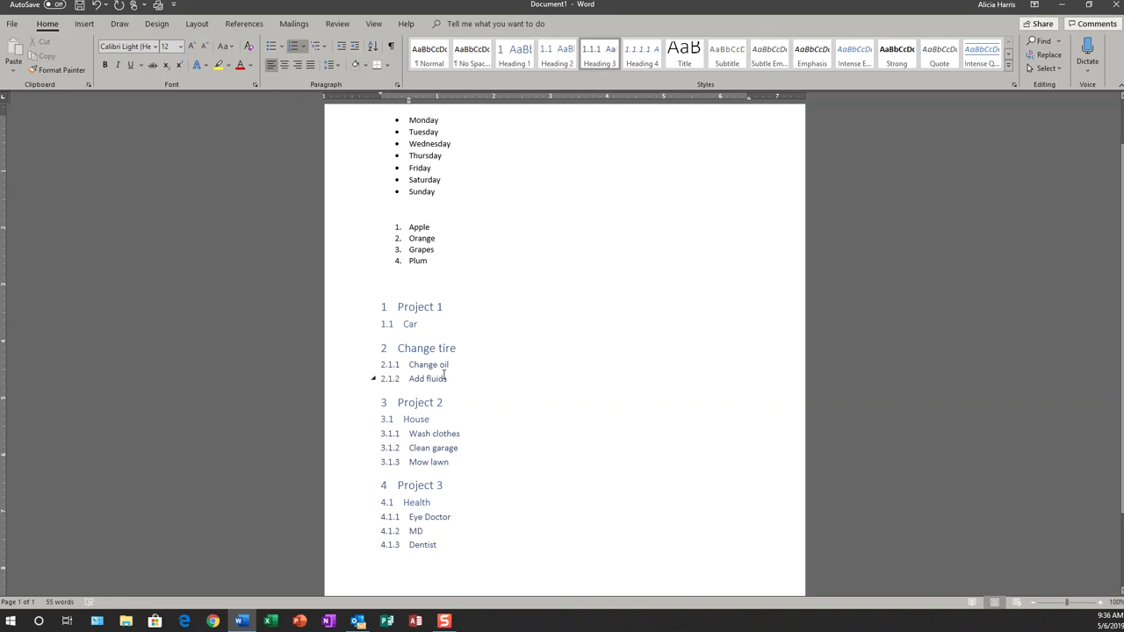
{"action": "key", "text": "shift+Tab"}
{"action": "key", "text": "shift+Tab"}
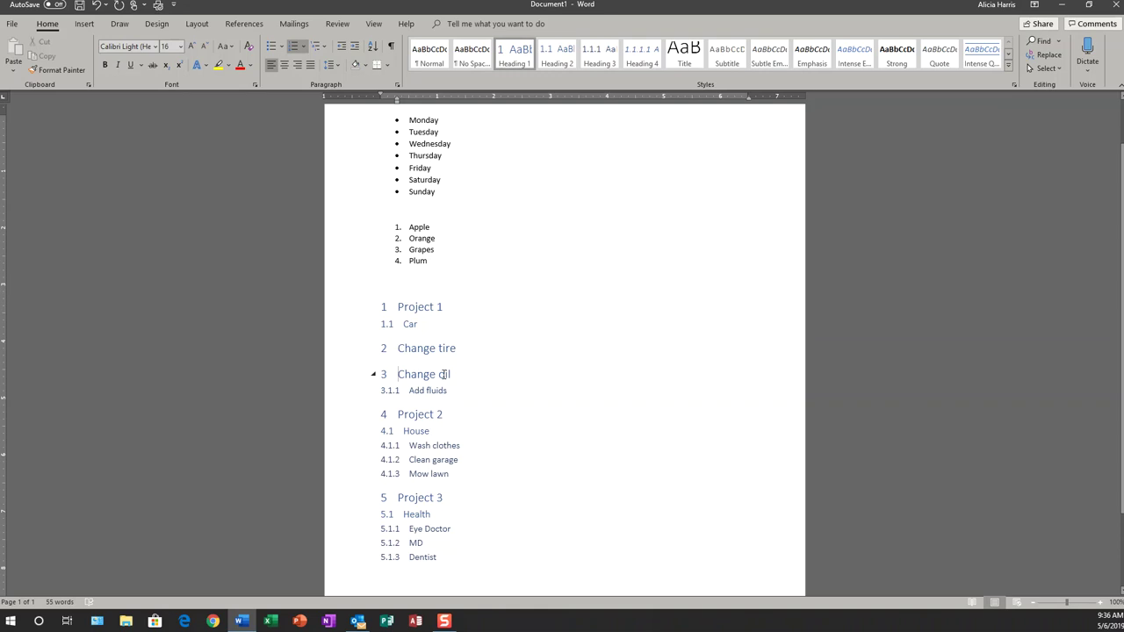
{"action": "left_click", "coordinate": [352, 48]}
{"action": "left_click", "coordinate": [352, 48]}
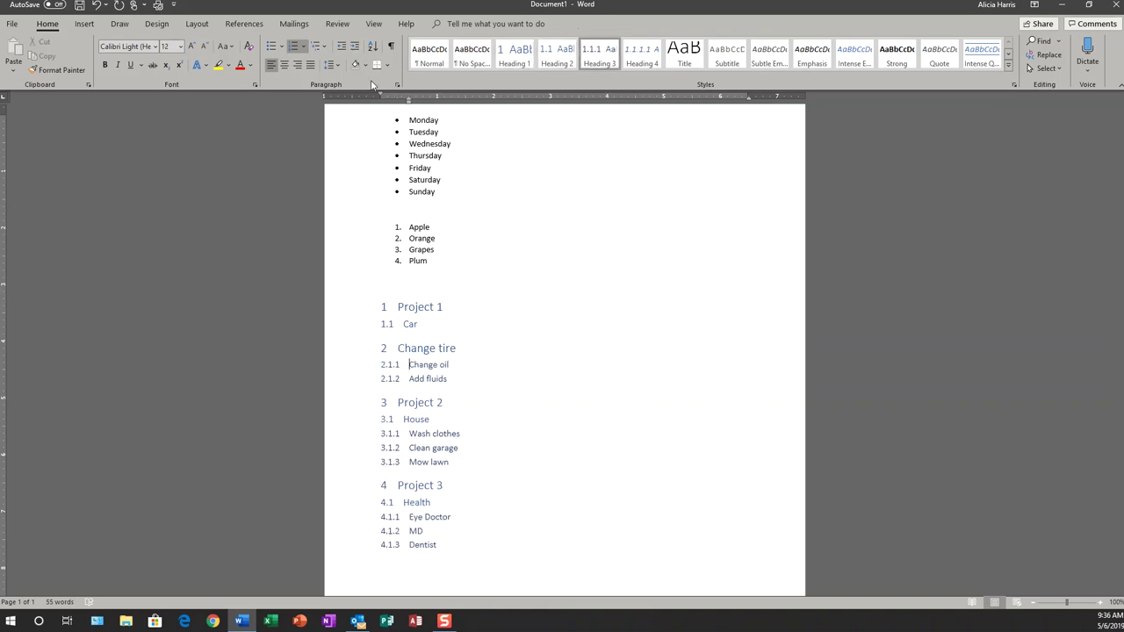
{"action": "left_click", "coordinate": [400, 349]}
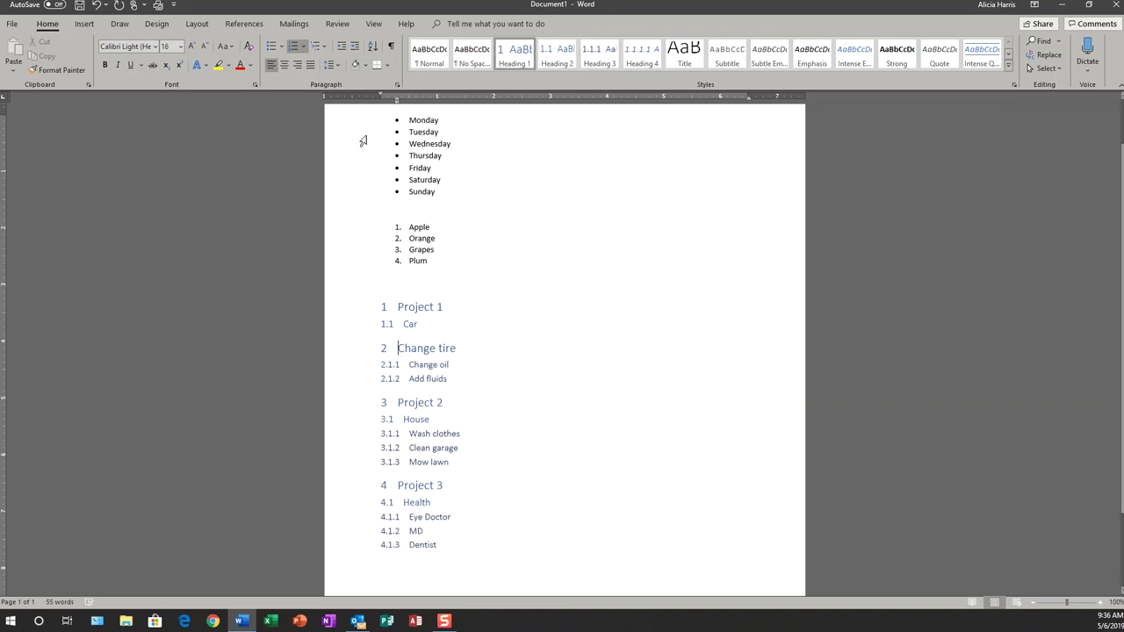
{"action": "left_click", "coordinate": [354, 50]}
{"action": "left_click", "coordinate": [353, 50]}
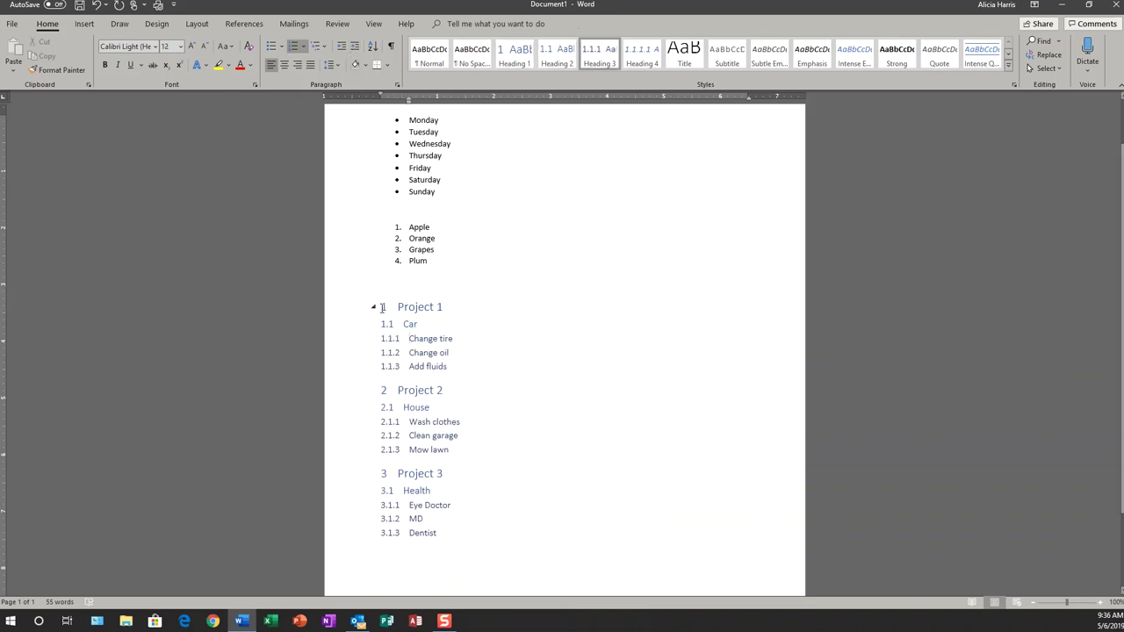
- Switch the project outline to the diamond, arrow and square multilevel bullet style
{"action": "left_click_drag", "start_coordinate": [382, 307], "coordinate": [437, 540]}
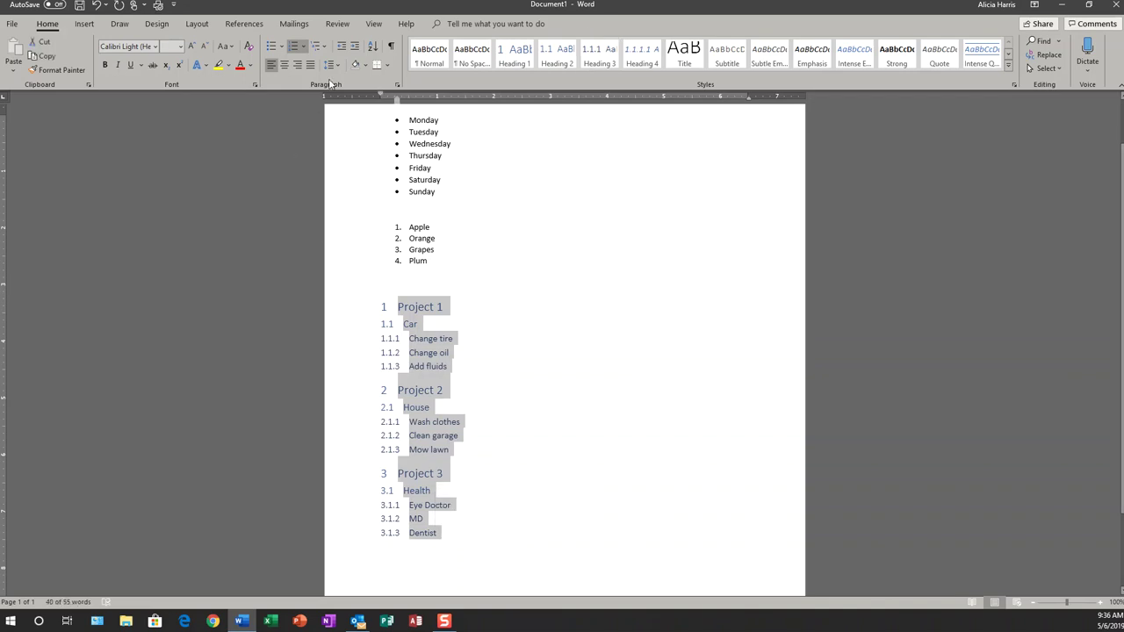
{"action": "left_click", "coordinate": [321, 46]}
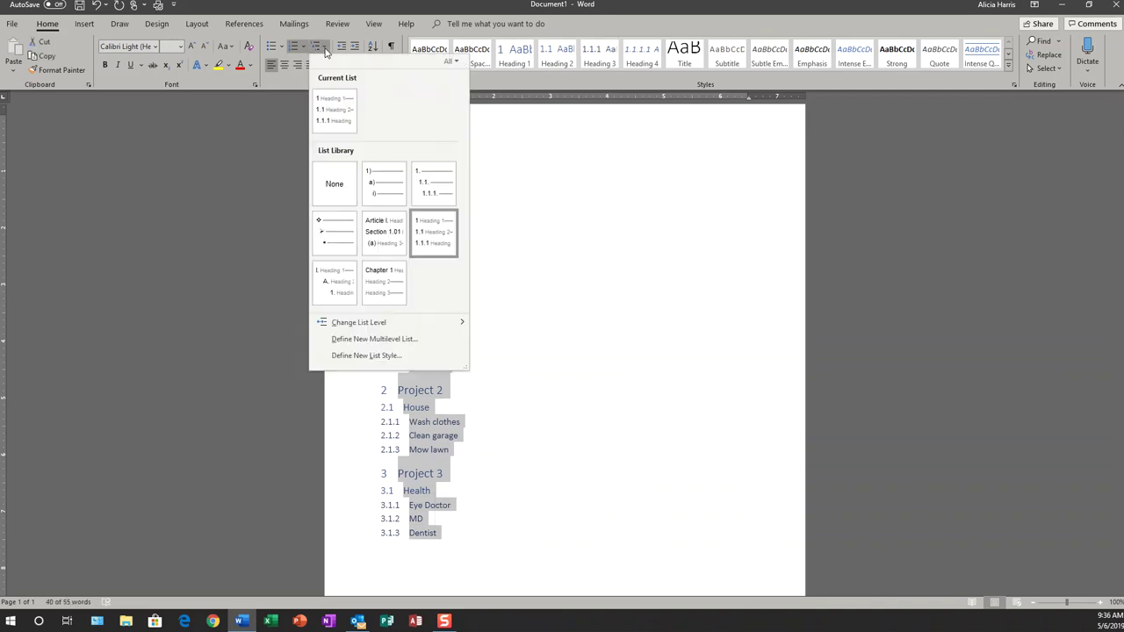
{"action": "left_click", "coordinate": [333, 237]}
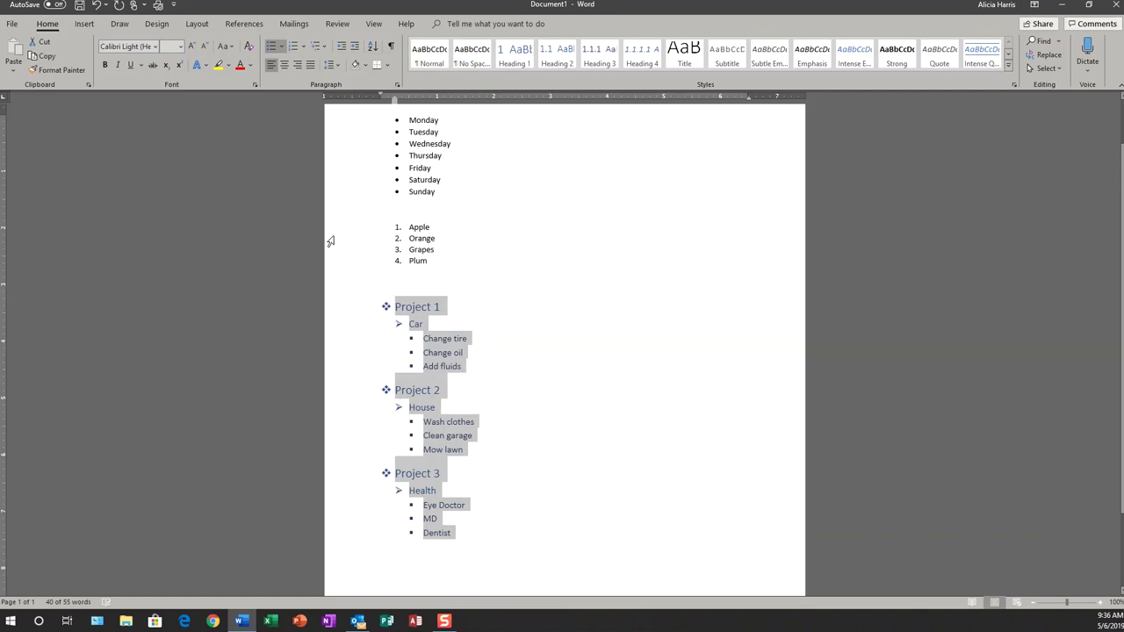
{"action": "left_click", "coordinate": [541, 370]}
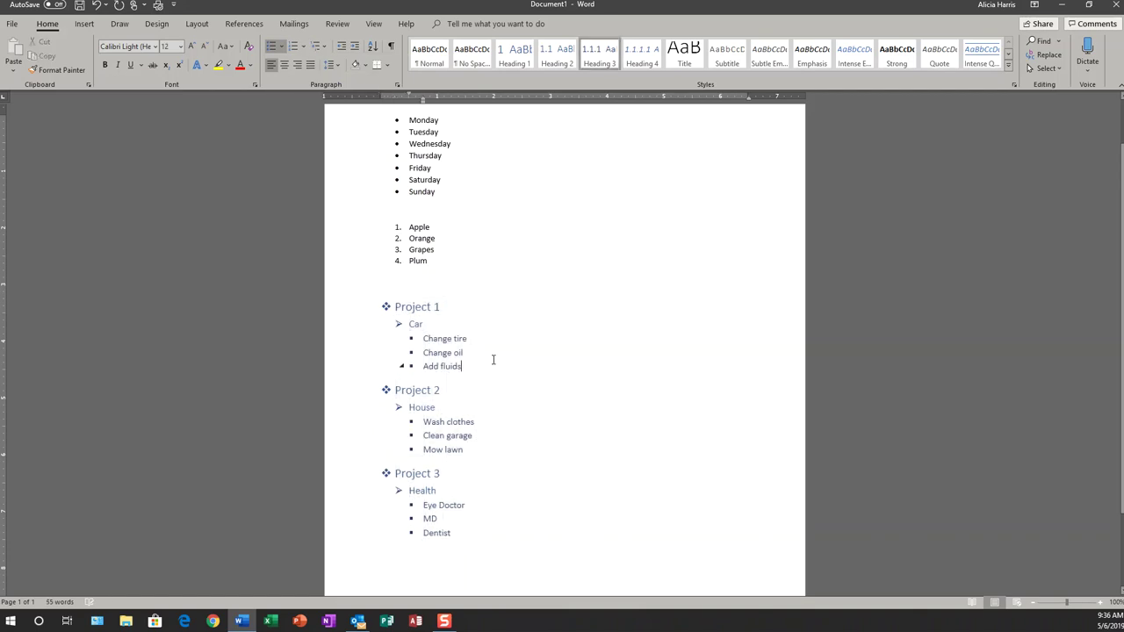
- Select the square, arrow and diamond bullet levels in turn, ending on the square bullets
{"action": "left_click", "coordinate": [411, 339]}
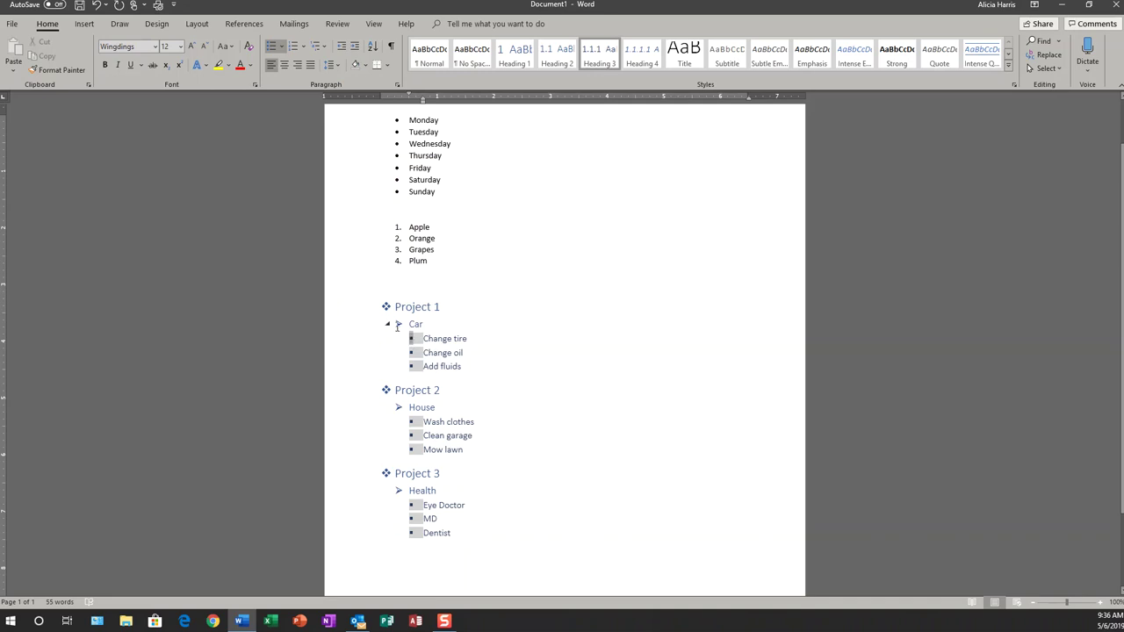
{"action": "left_click", "coordinate": [398, 324]}
{"action": "left_click", "coordinate": [387, 307]}
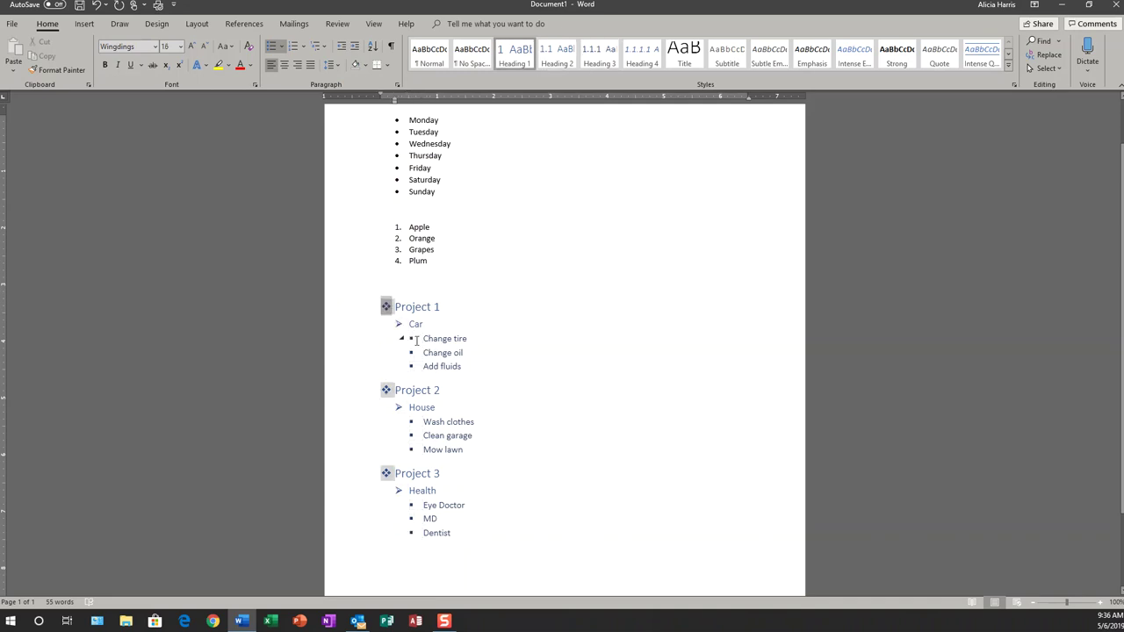
{"action": "left_click", "coordinate": [411, 339]}
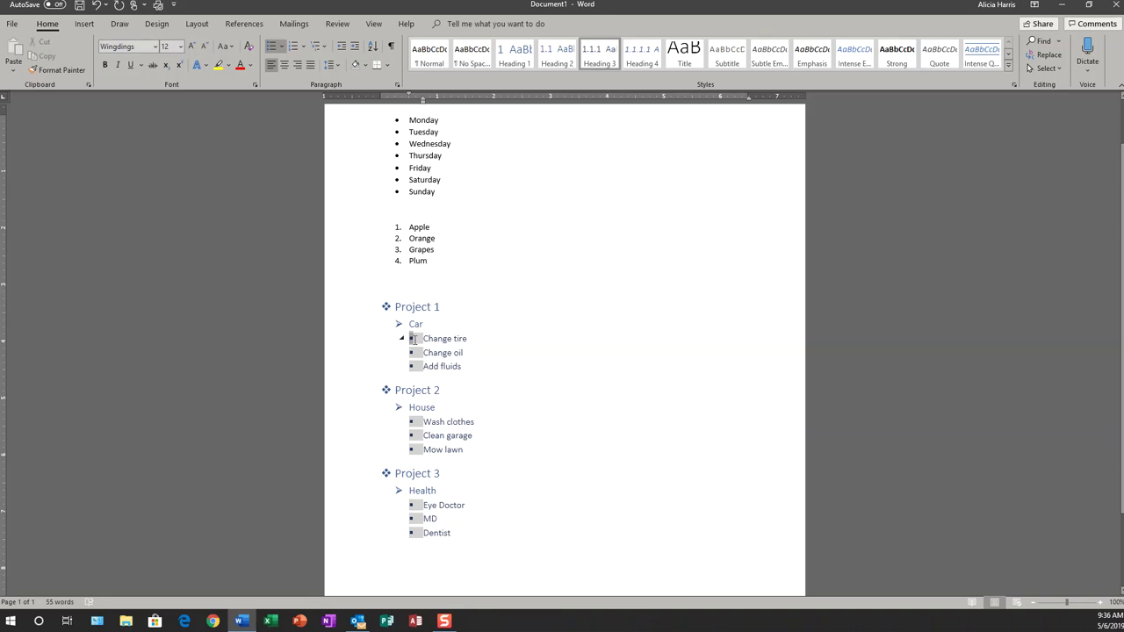
- Lower the square bullets' Aligned at position to 0.4 inch in Adjust List Indents
{"action": "right_click", "coordinate": [415, 339]}
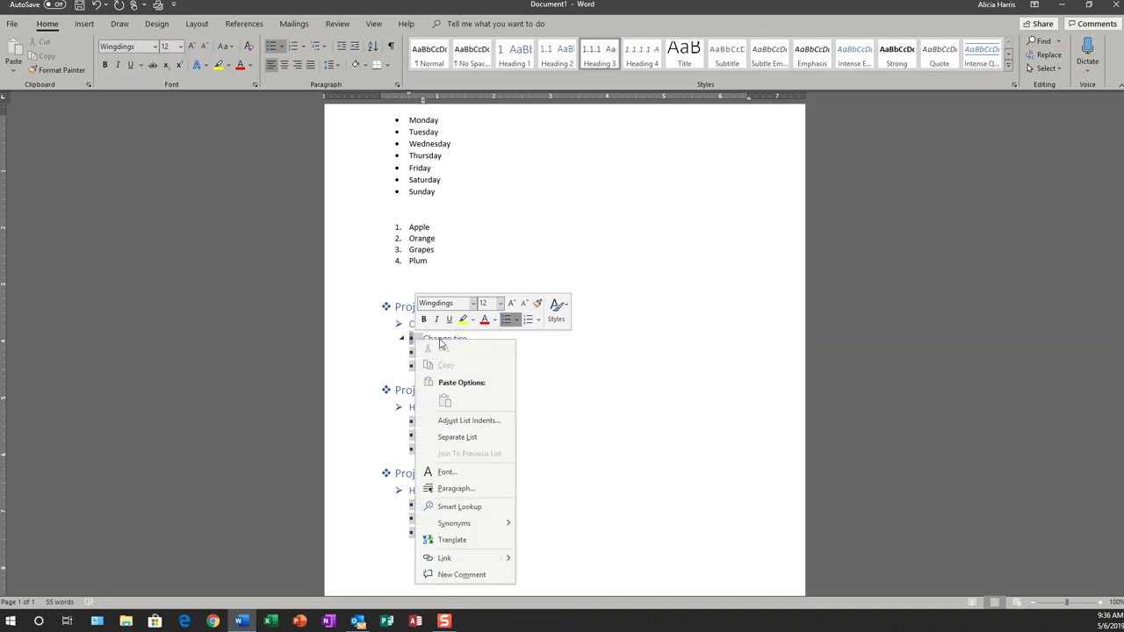
{"action": "left_click", "coordinate": [458, 423]}
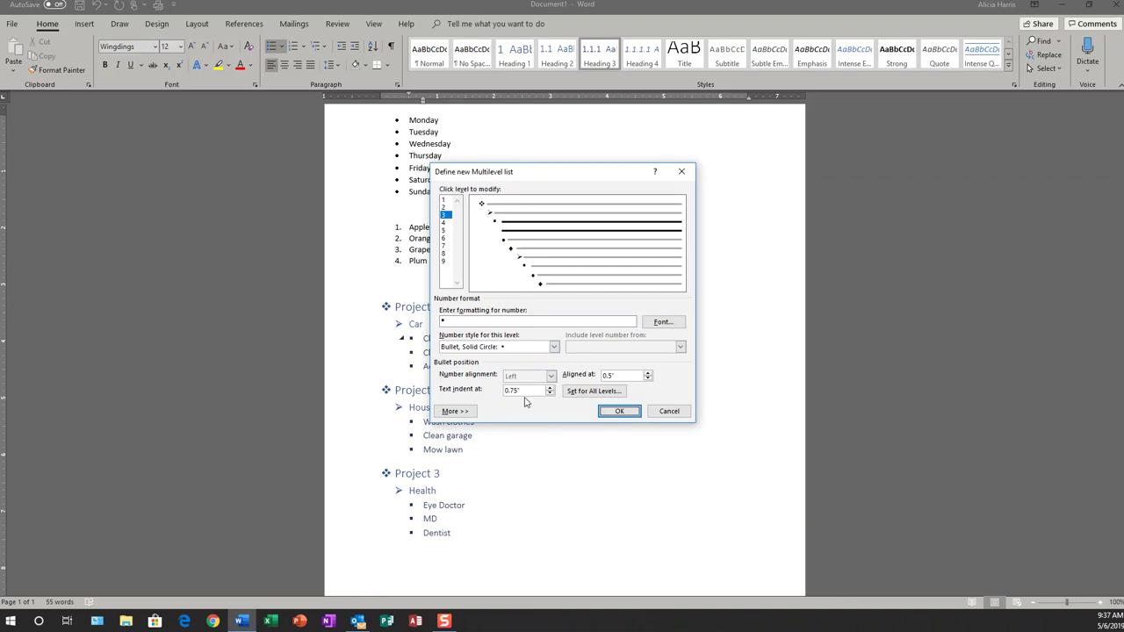
{"action": "left_click", "coordinate": [648, 380]}
{"action": "left_click", "coordinate": [648, 379]}
{"action": "left_click", "coordinate": [619, 411]}
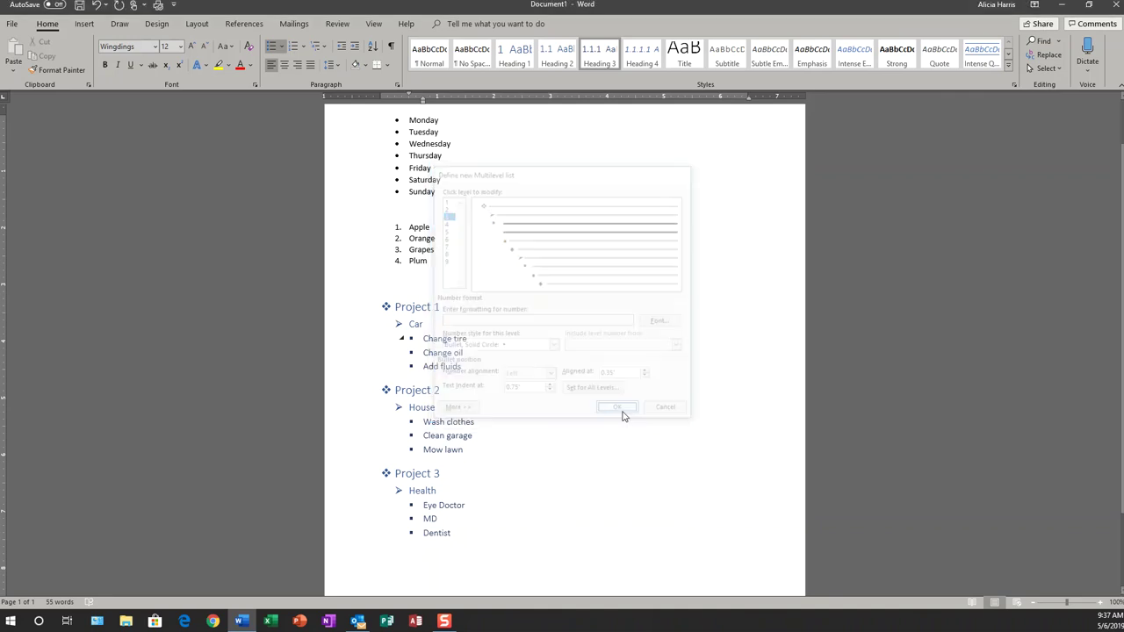